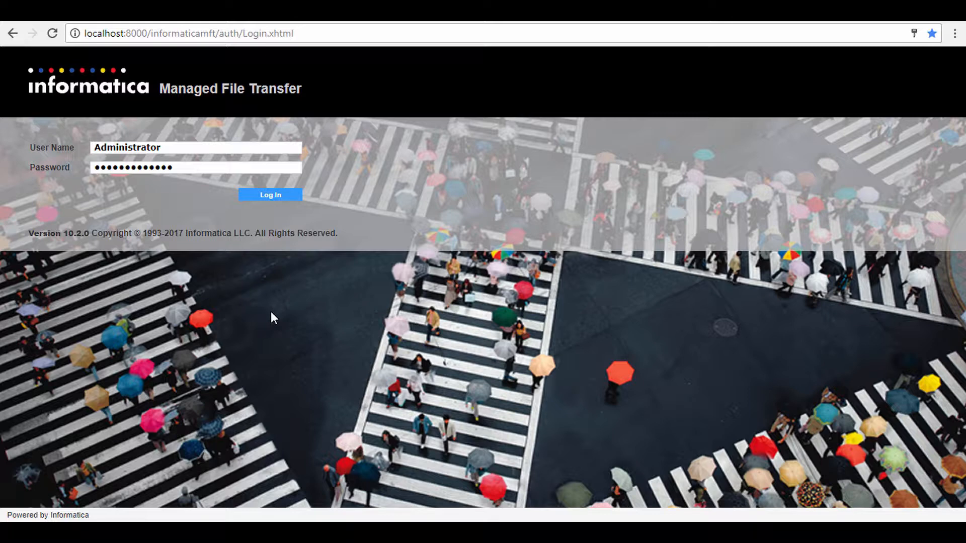
- Log in to Managed File Transfer with the filled-in credentials and open the HTTPS Servers resource list
click(276, 197)
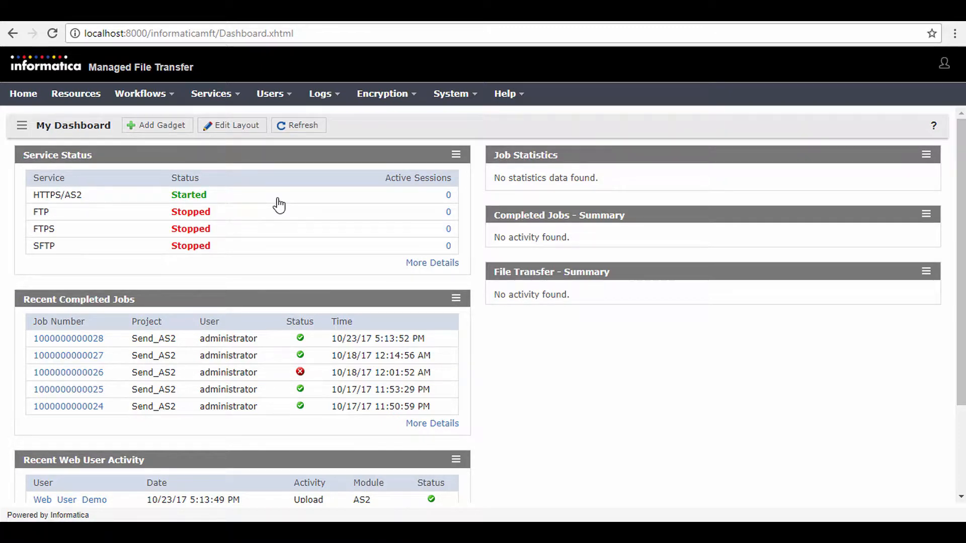
click(75, 95)
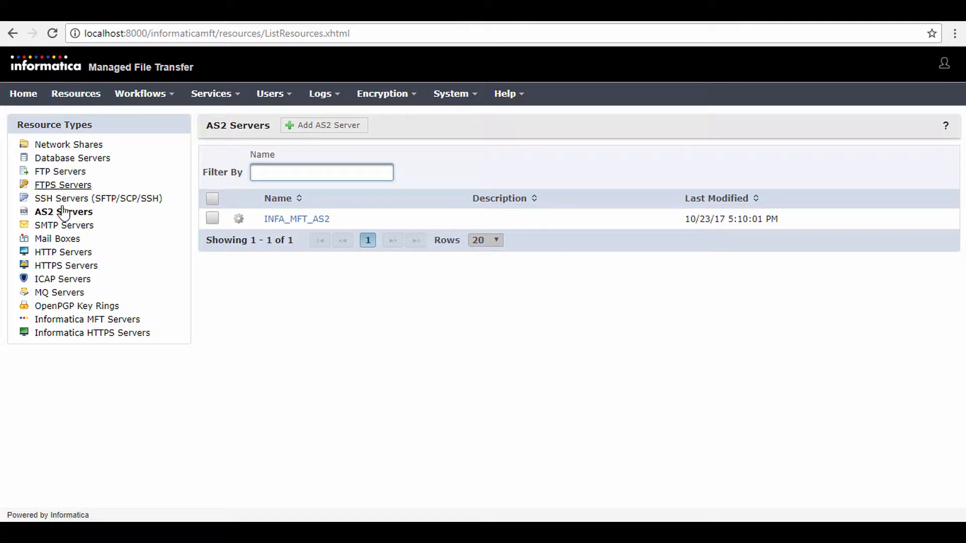
click(74, 270)
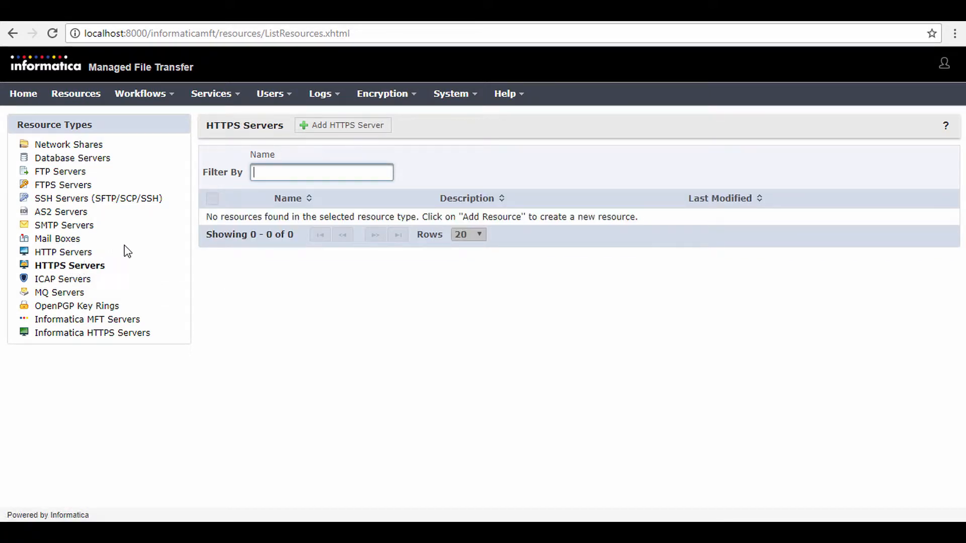
- Start a new HTTPS server resource named Partner_HTTPS_Server with host b2bgateway.informaticacloud.com
click(334, 130)
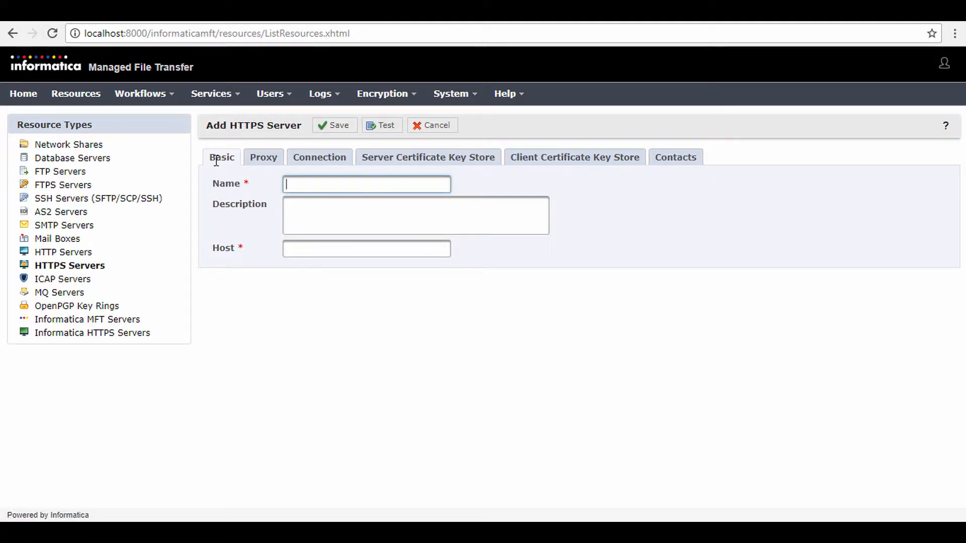
text(Partner_HTTPS_Server)
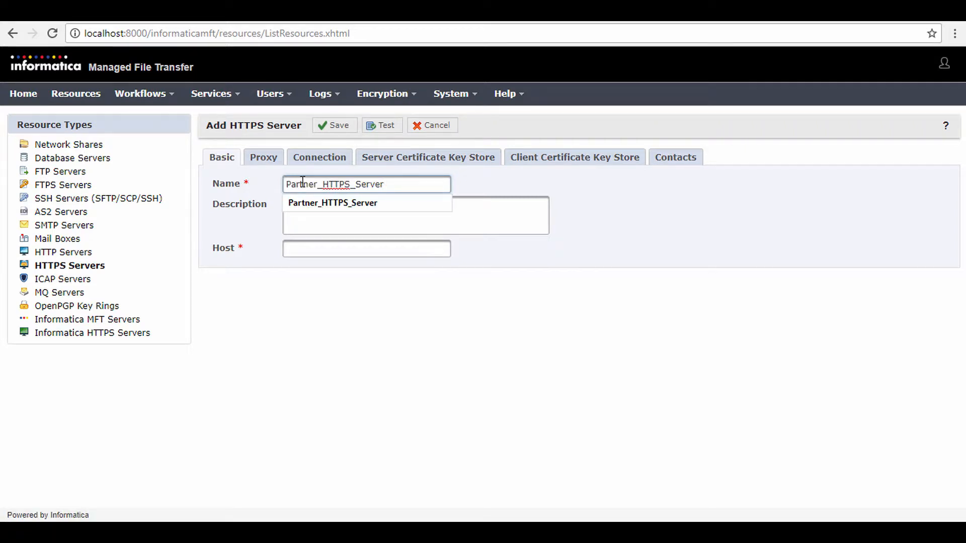
click(302, 248)
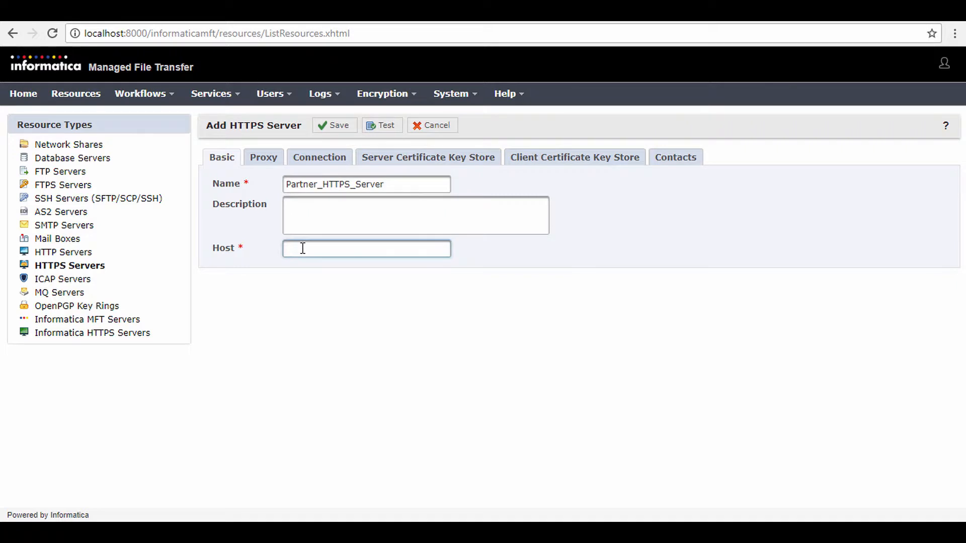
text(b2bgateway.informaticacloud.com)
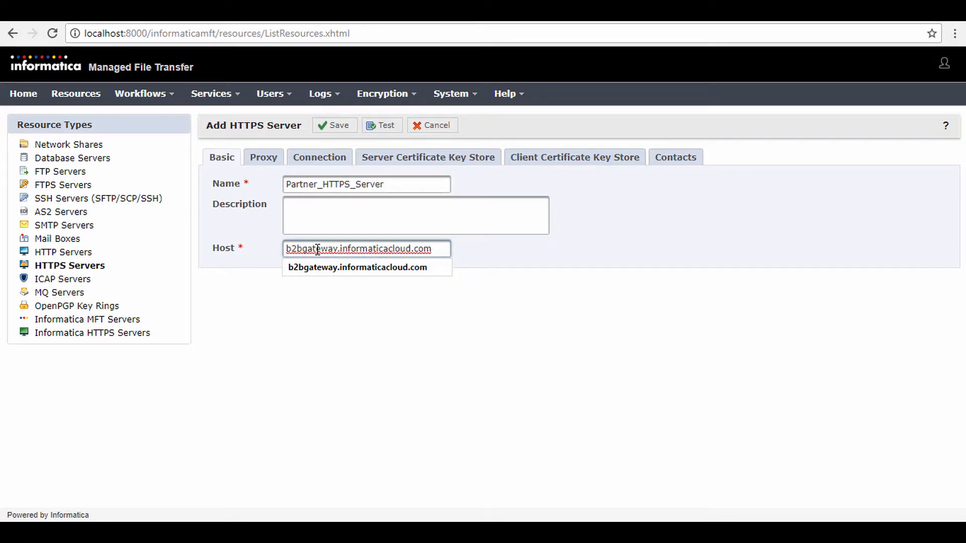
- Set the HTTPS server's connection port to 443 and enter the account e-mail as user and the account password
click(310, 163)
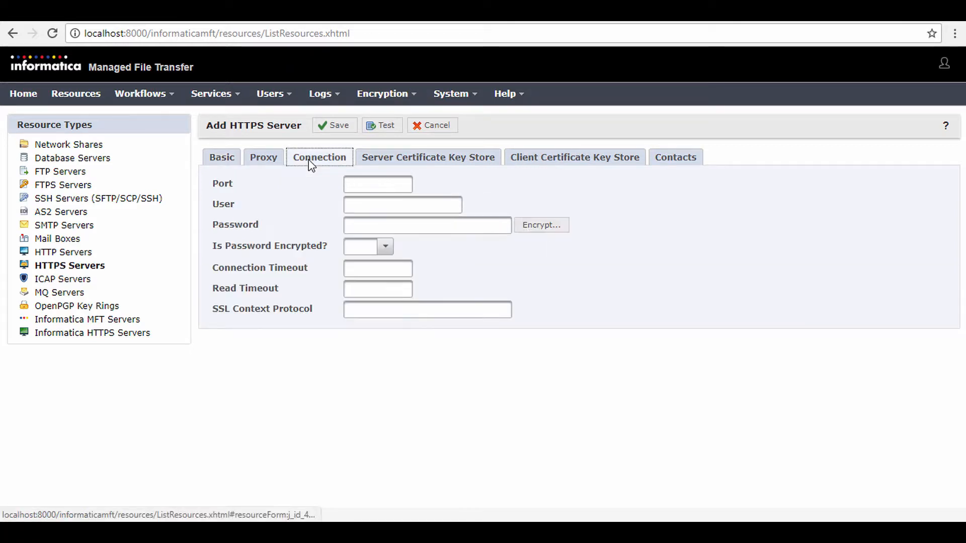
click(365, 183)
text(443)
click(437, 201)
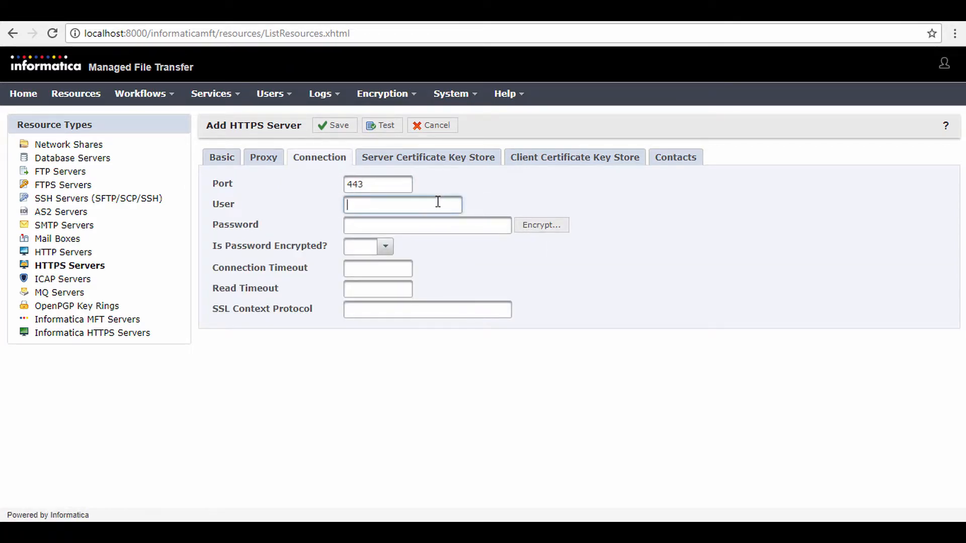
key(ctrl+v)
click(494, 226)
text(*********)
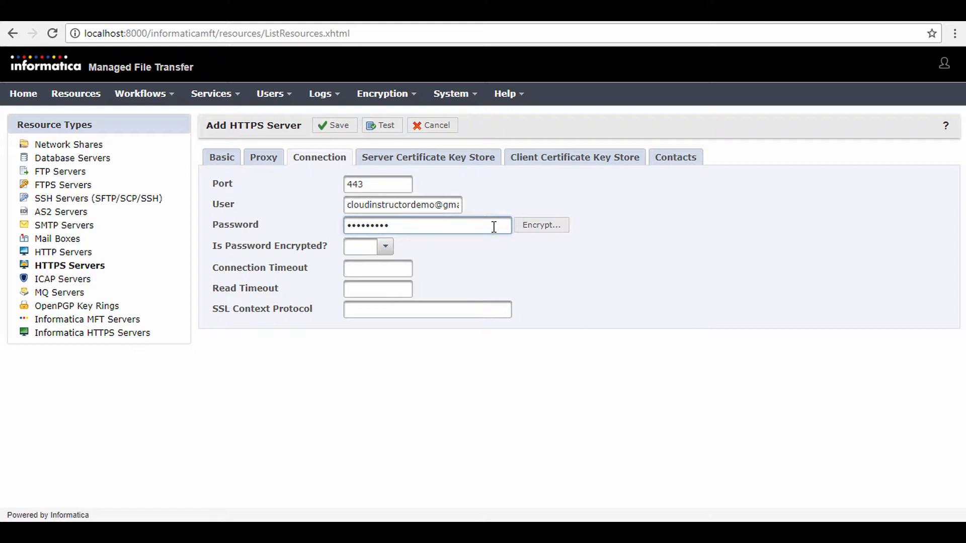
- Test the HTTPS server connection, close the test results and save the resource
click(386, 127)
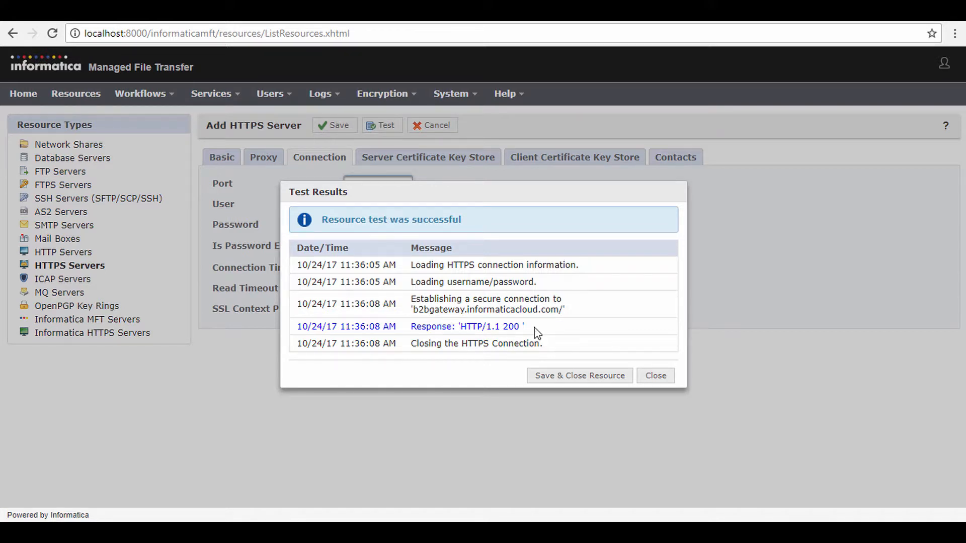
click(665, 378)
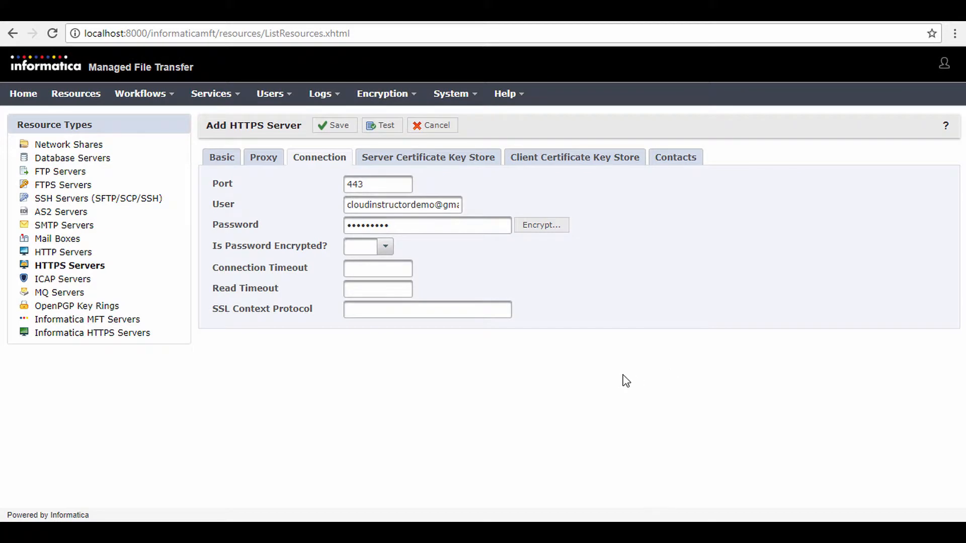
click(336, 129)
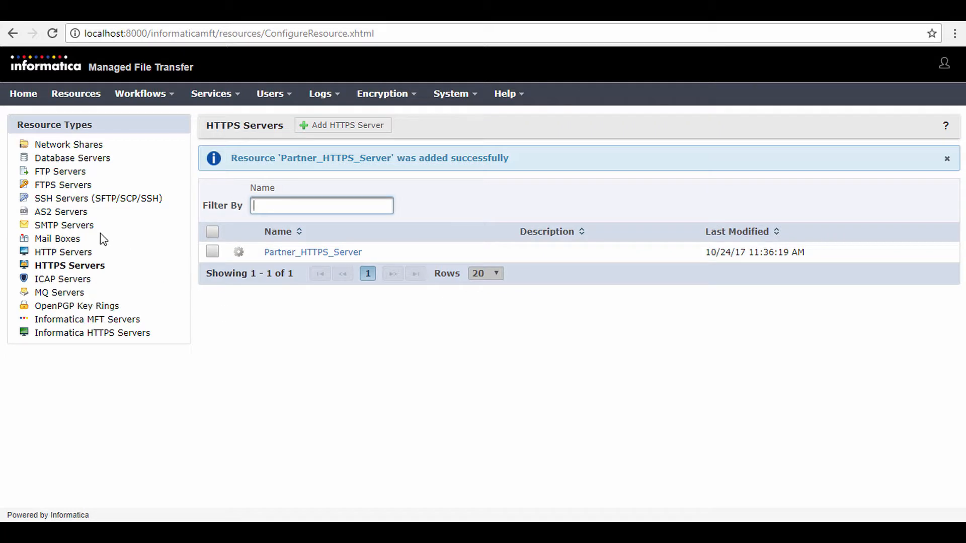
- Start a new SMTP server resource named INFA_MFT_SMTP_SERVER with host smtp.gmail.com
click(74, 227)
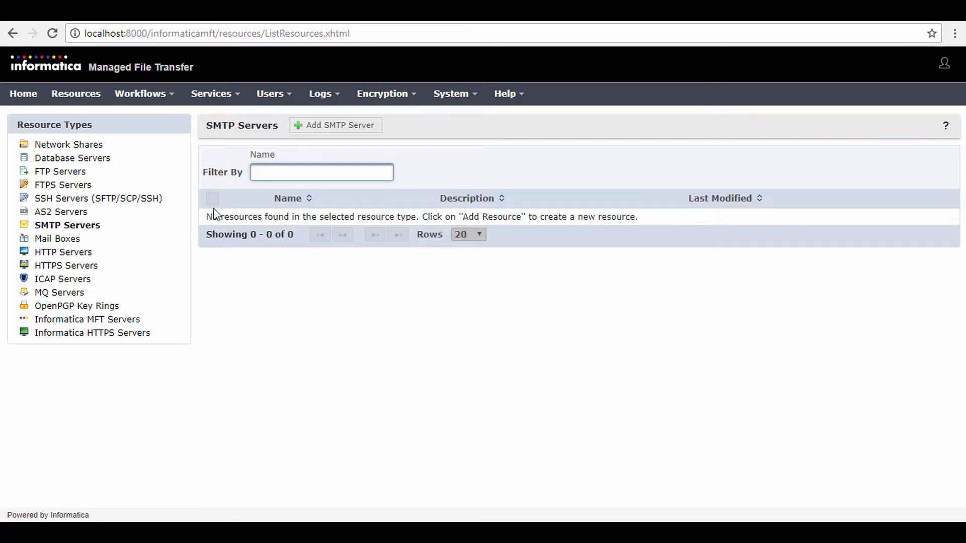
click(332, 130)
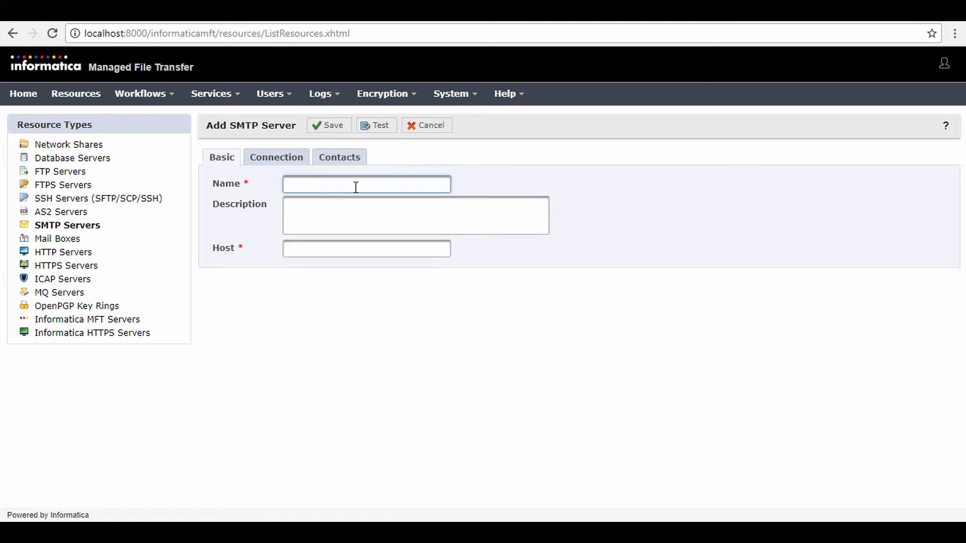
text(INFA_MFT_SMTP_SERVER)
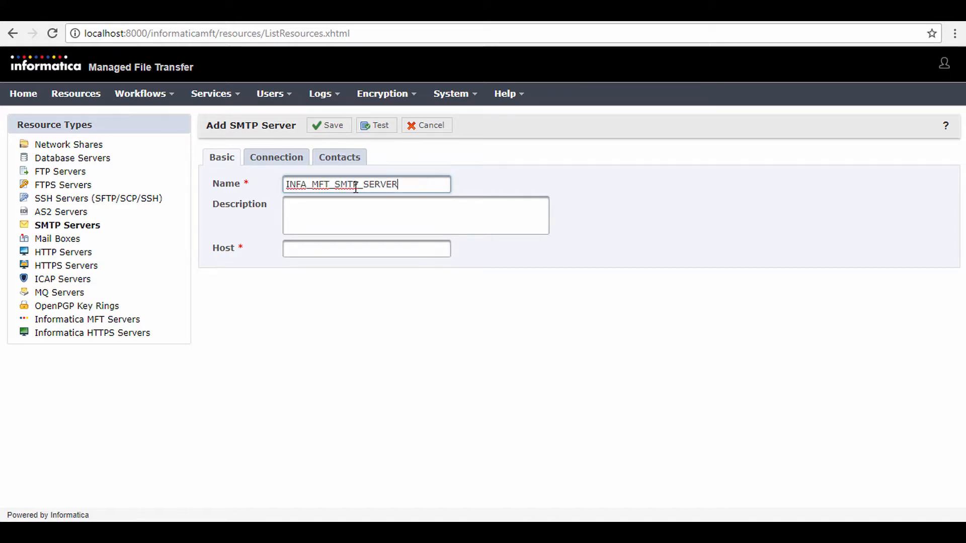
click(311, 245)
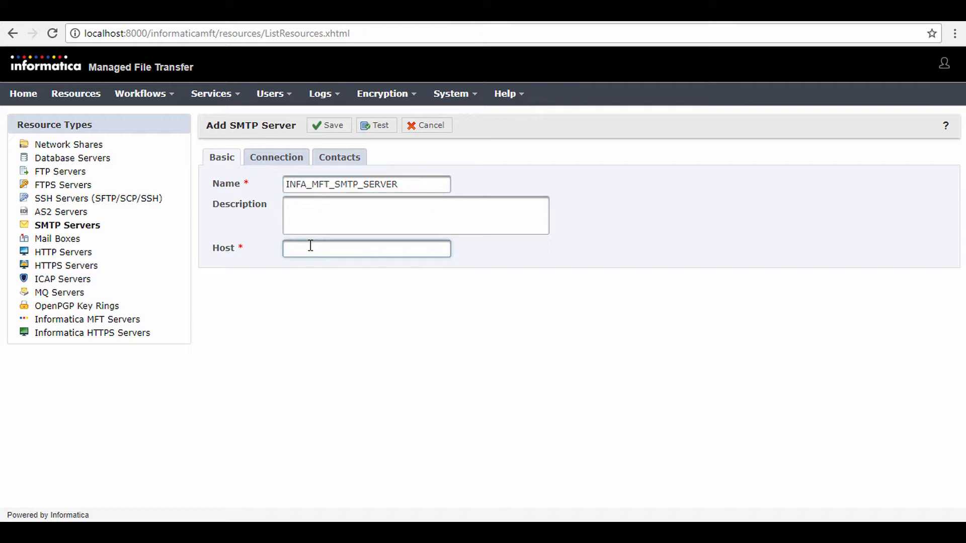
text(smtp.gmail.com)
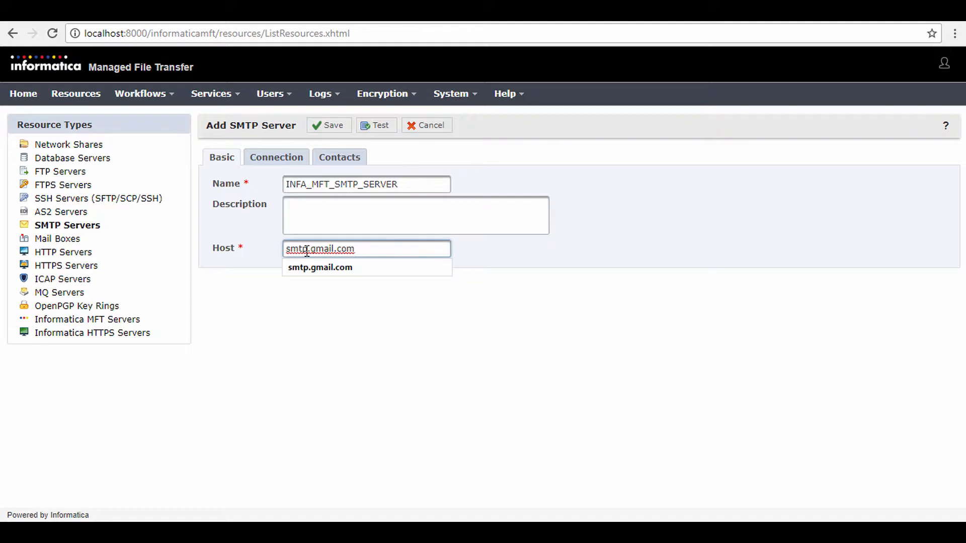
- Configure the SMTP connection with port 465, the account e-mail as user, the account password and the Implicit SSL connection type
click(282, 161)
click(365, 183)
text(465)
click(386, 207)
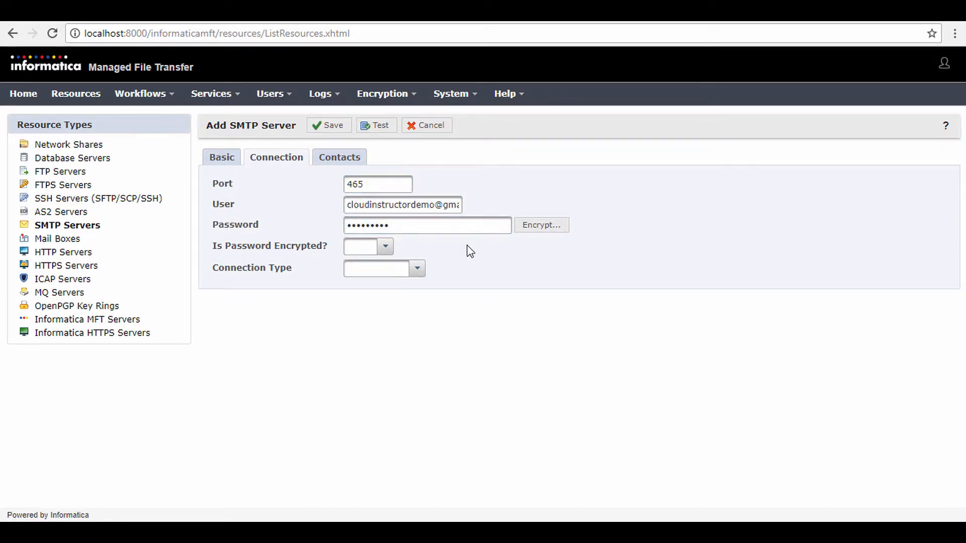
click(407, 271)
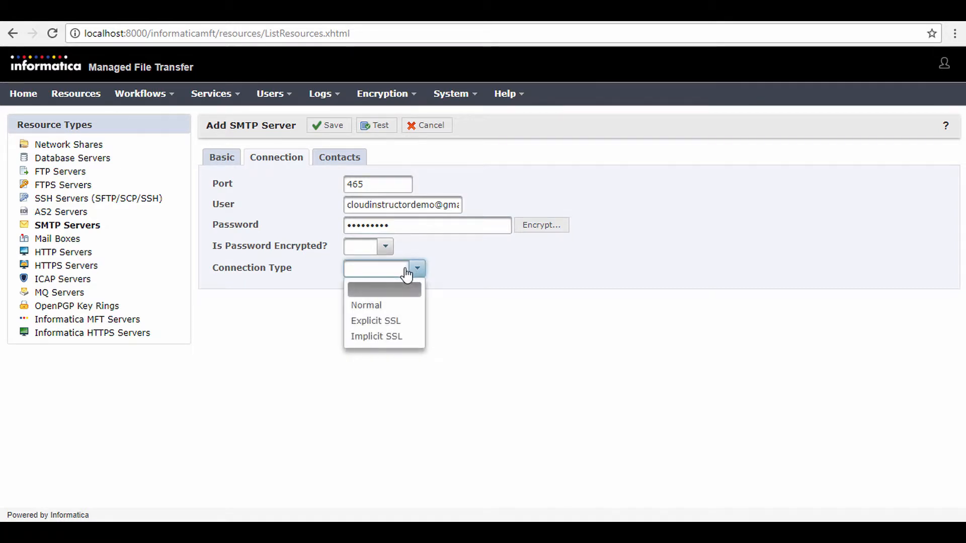
click(393, 340)
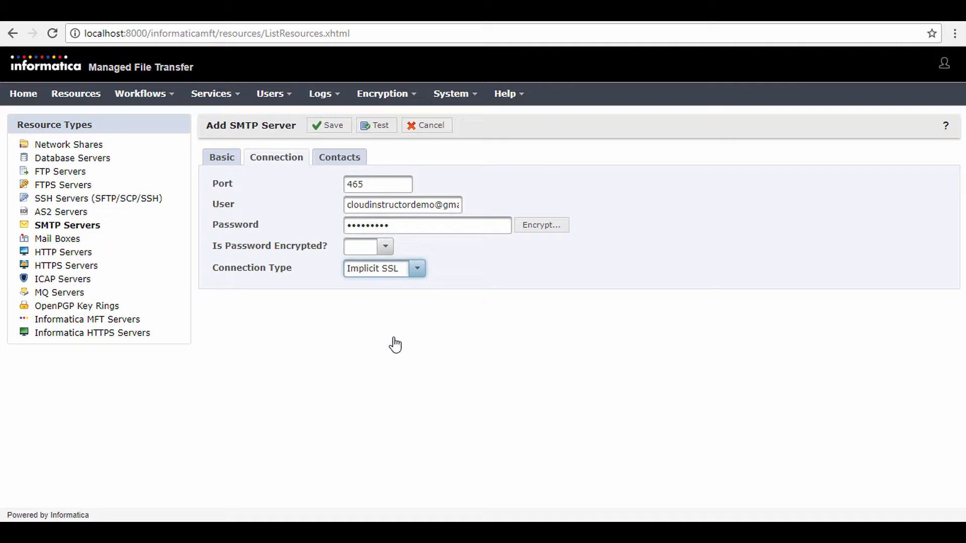
- Test the SMTP connection by sending a message to the account's e-mail address, and save and close the resource
click(370, 126)
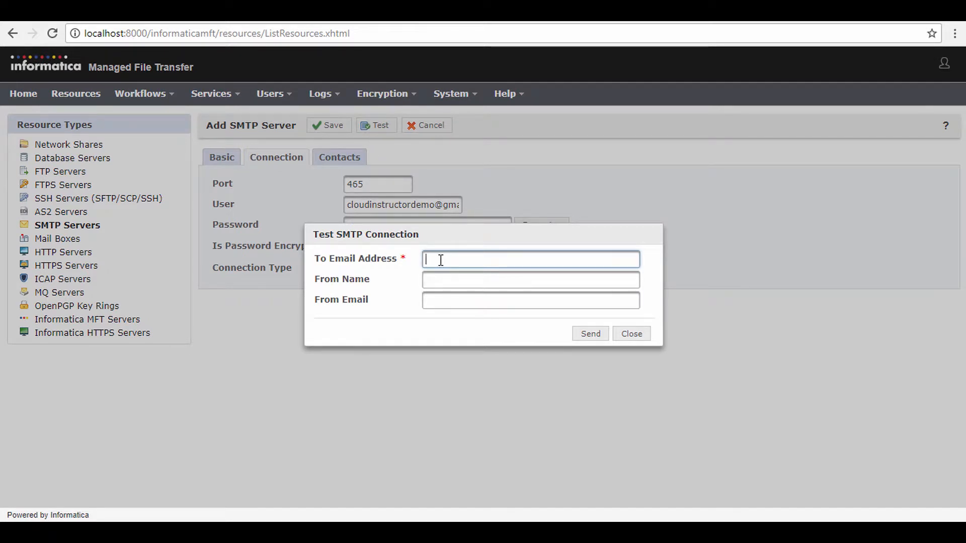
key(ctrl+v)
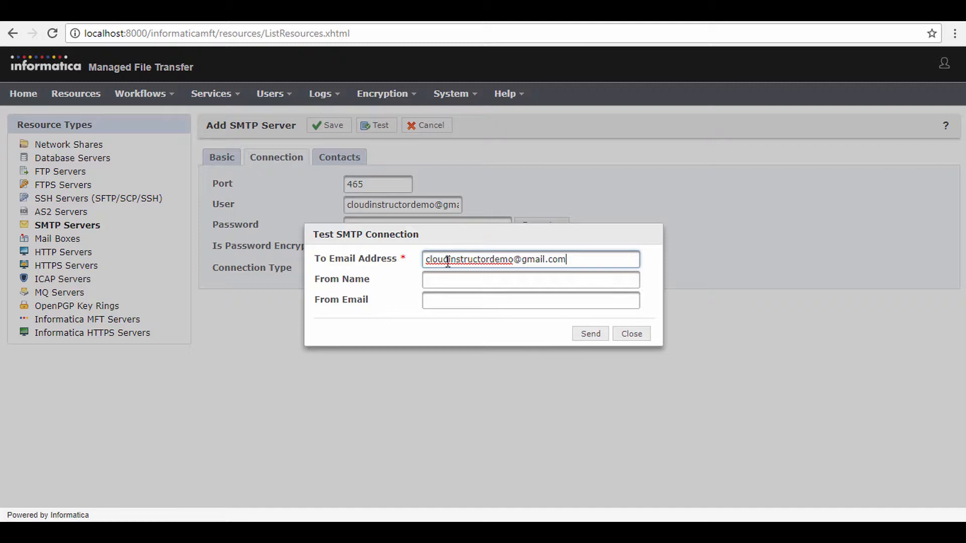
click(582, 338)
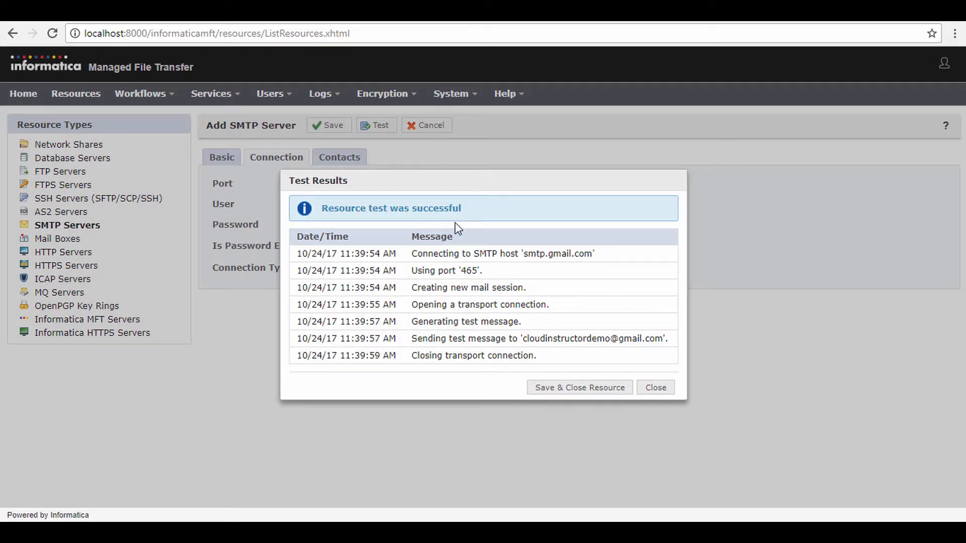
click(552, 388)
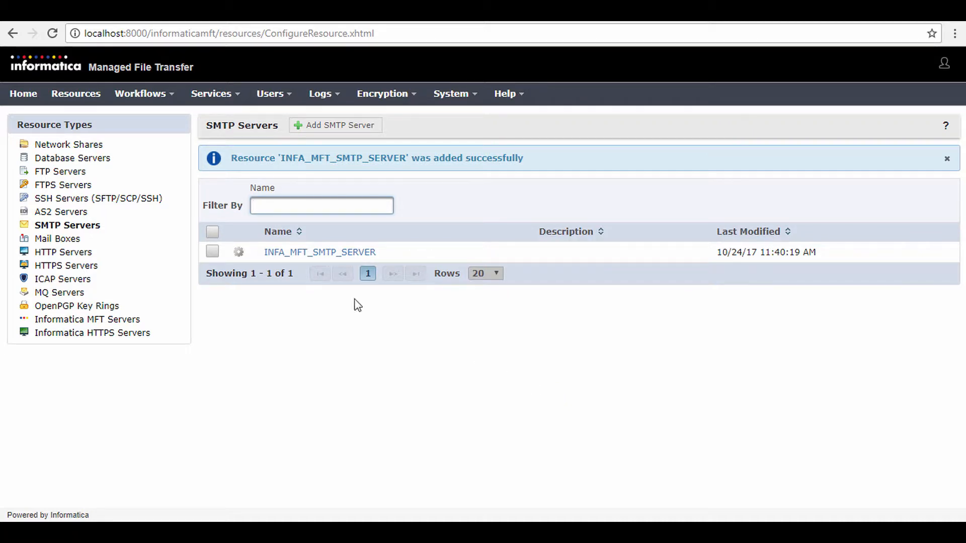
- Start a new FTP server resource named INFA_MFT_FTP_SERVER with host 192.168.3.29
click(59, 173)
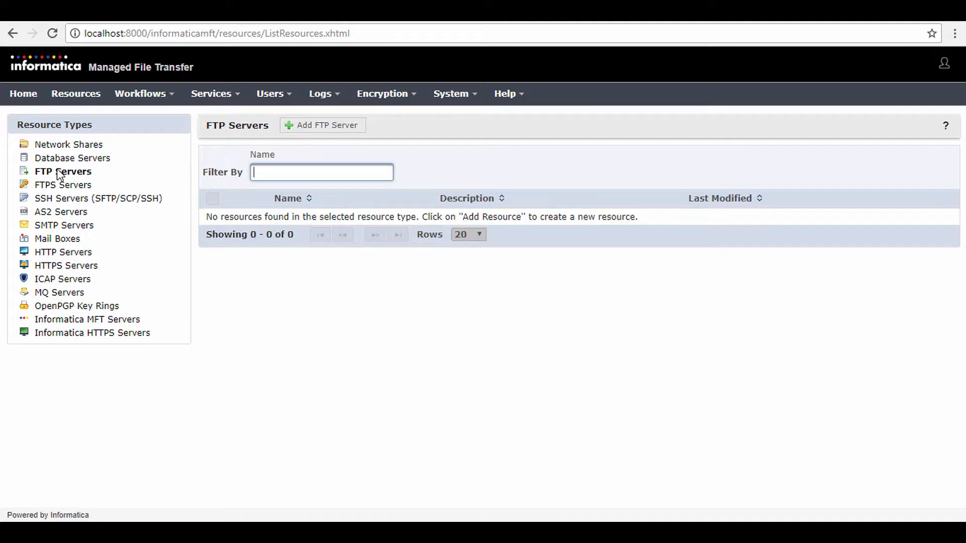
click(331, 127)
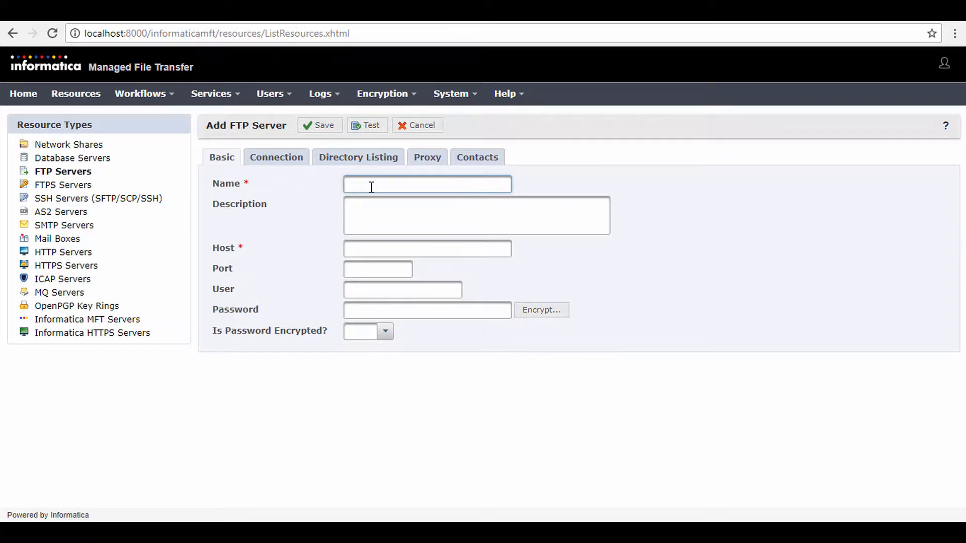
text(INFA_MFT_FTP_SERVER)
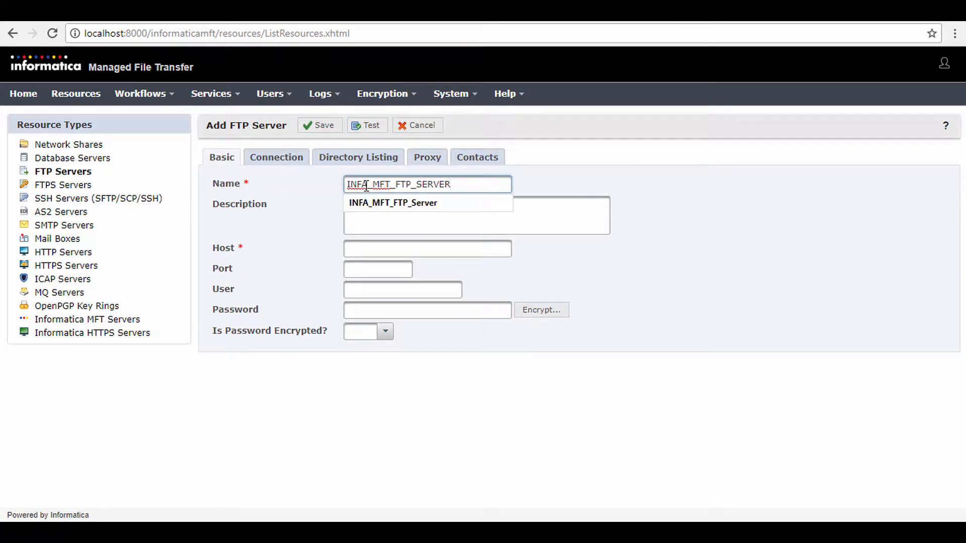
click(363, 248)
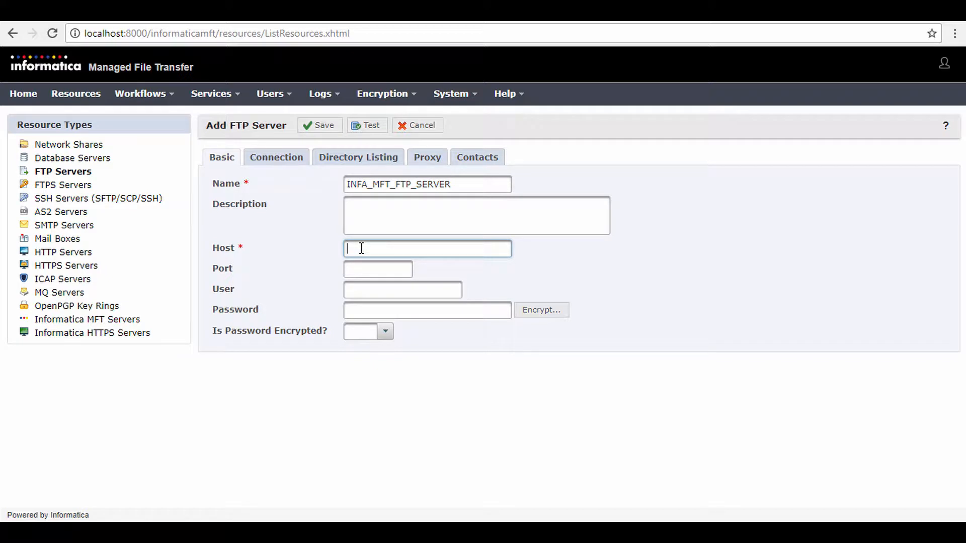
text(192.168.3.29)
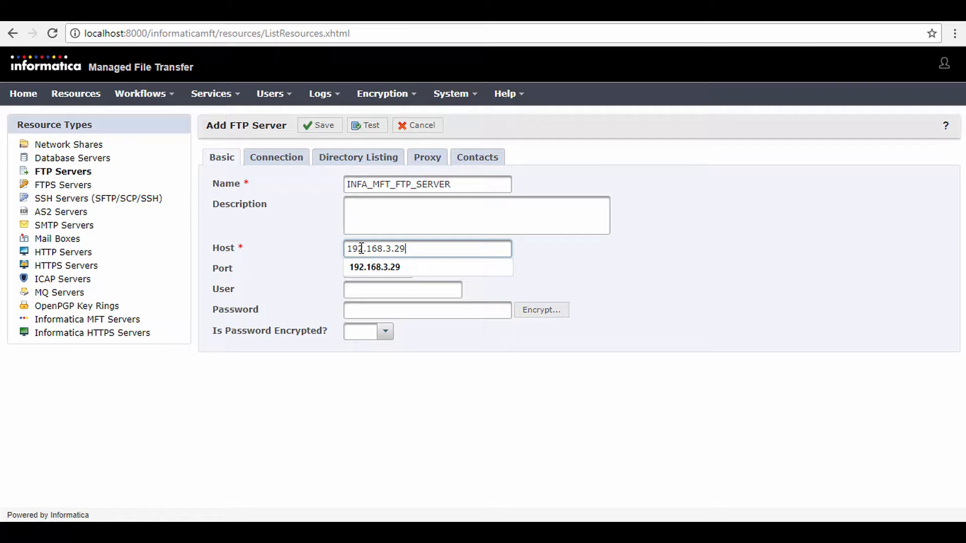
click(313, 274)
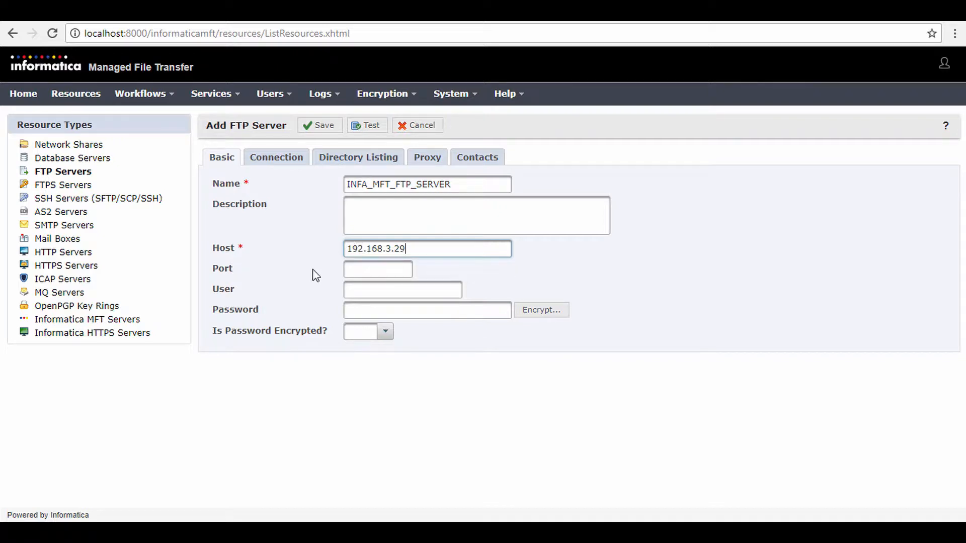
- Set the FTP server's port to 21, its user to informaticaftp, and enter the account password
click(366, 272)
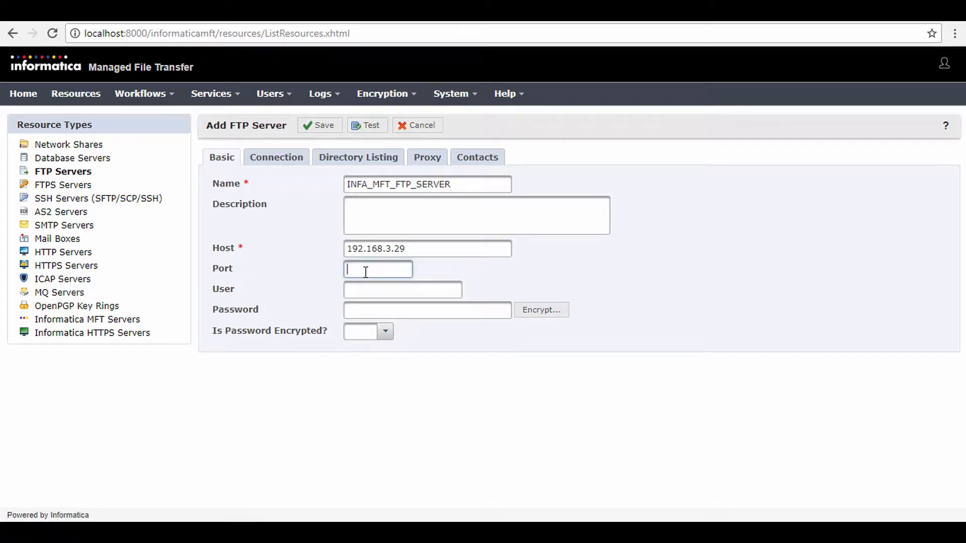
text(21)
click(433, 292)
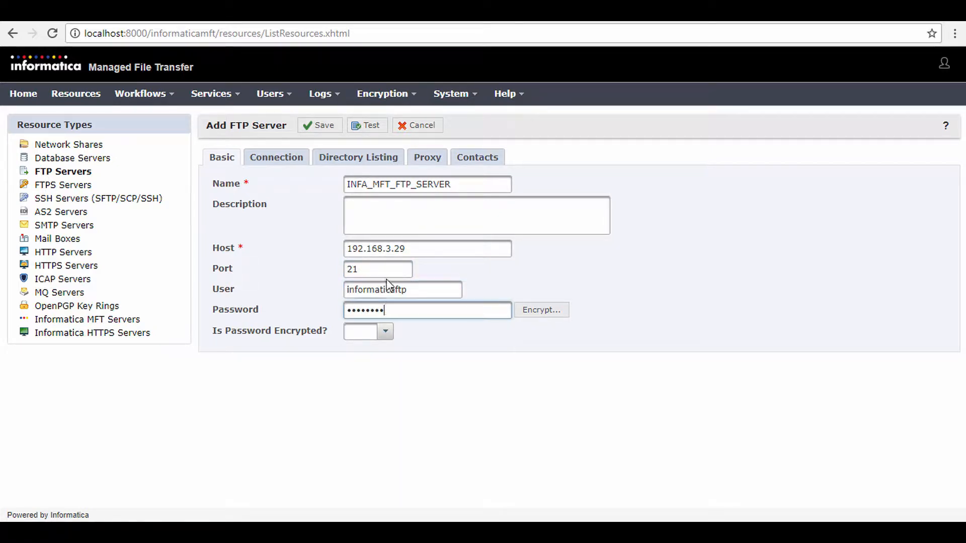
- Set the FTP server's directory listing parser to Windows
click(376, 161)
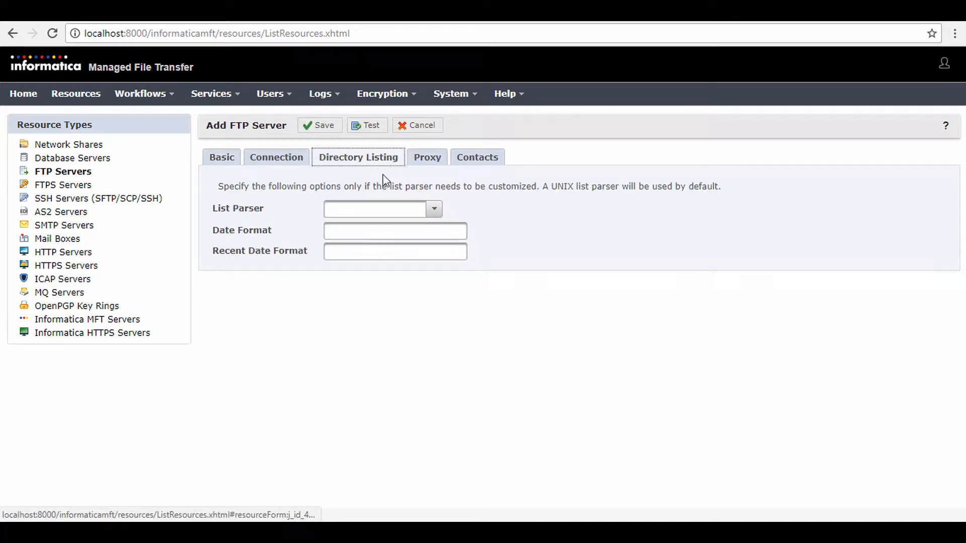
click(428, 216)
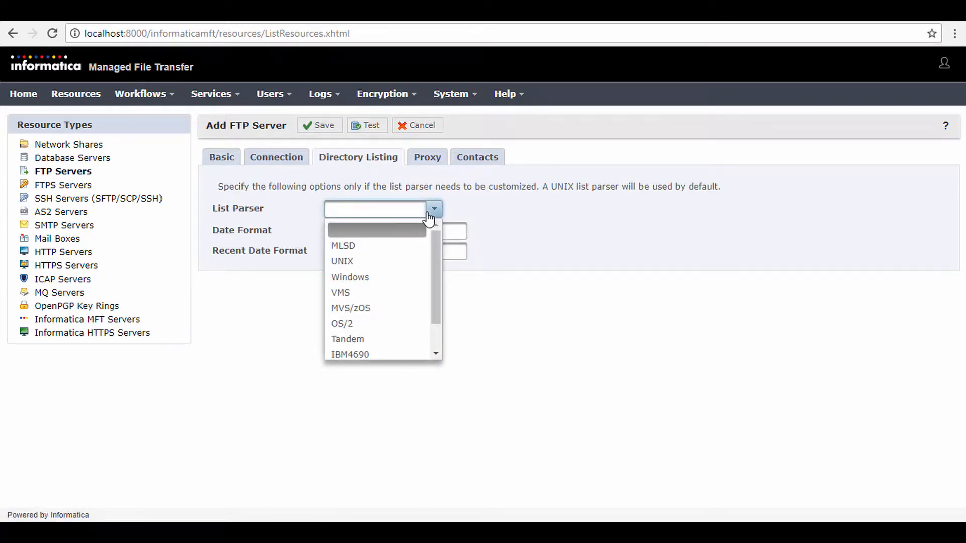
click(374, 277)
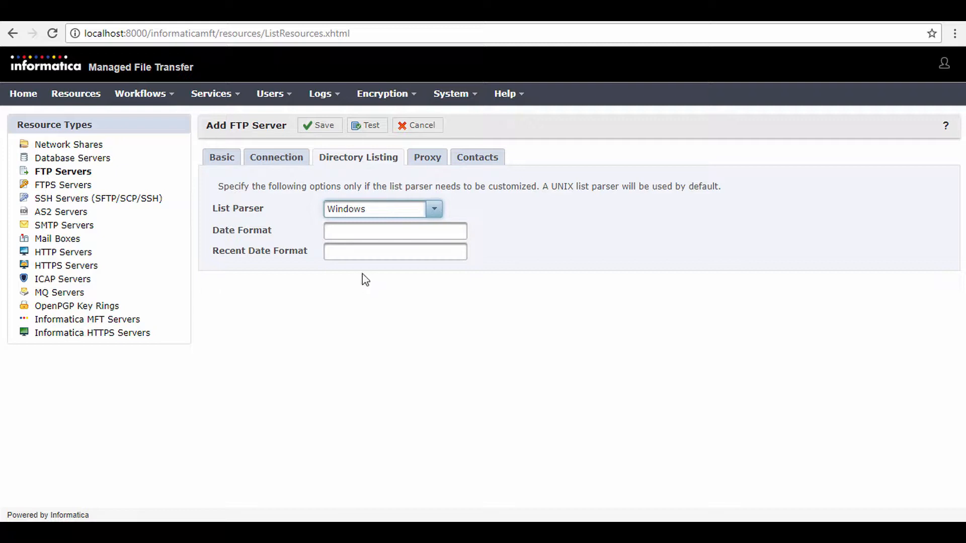
- Test the FTP server resource's connection and save the resource
click(367, 130)
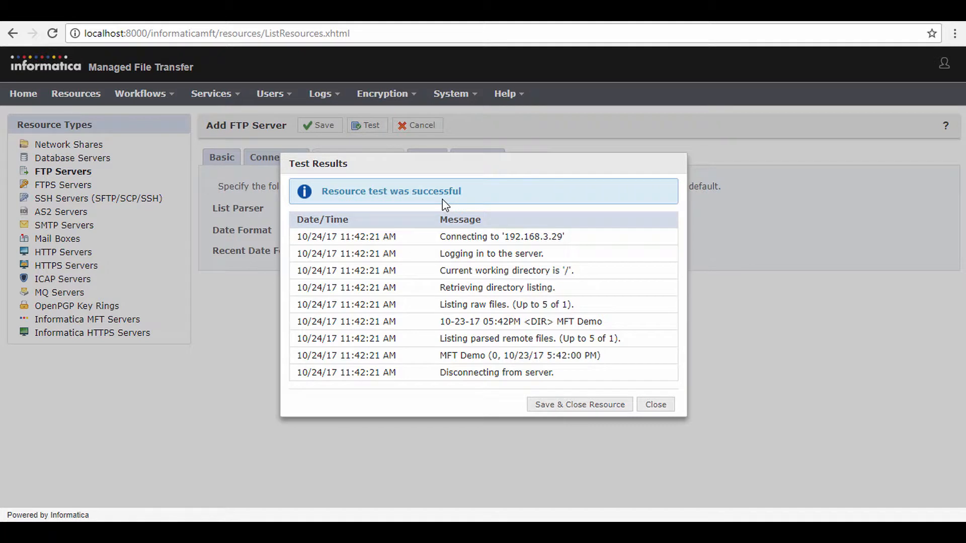
click(657, 408)
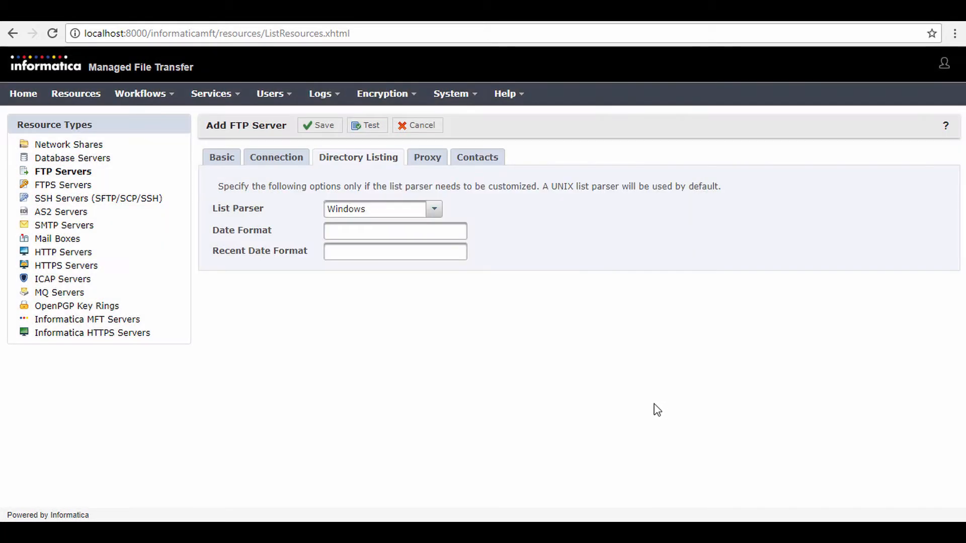
click(322, 128)
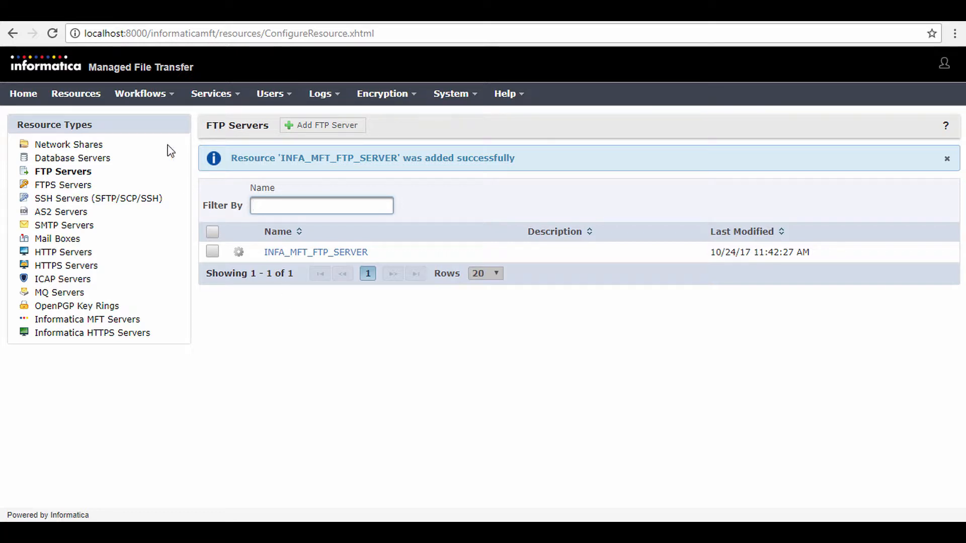
- Create a project named Send_files_over_FTP in the root folder and dismiss its getting-started hint
click(161, 100)
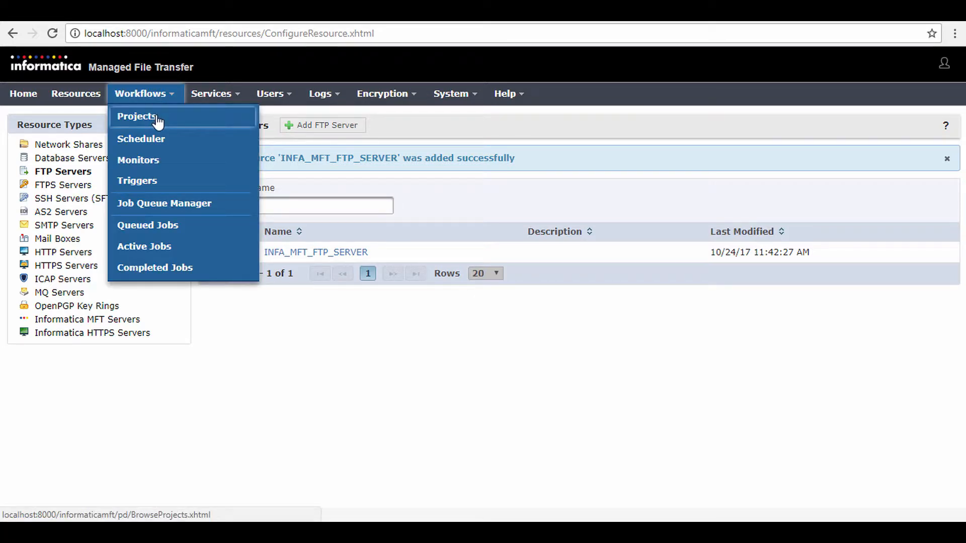
click(156, 117)
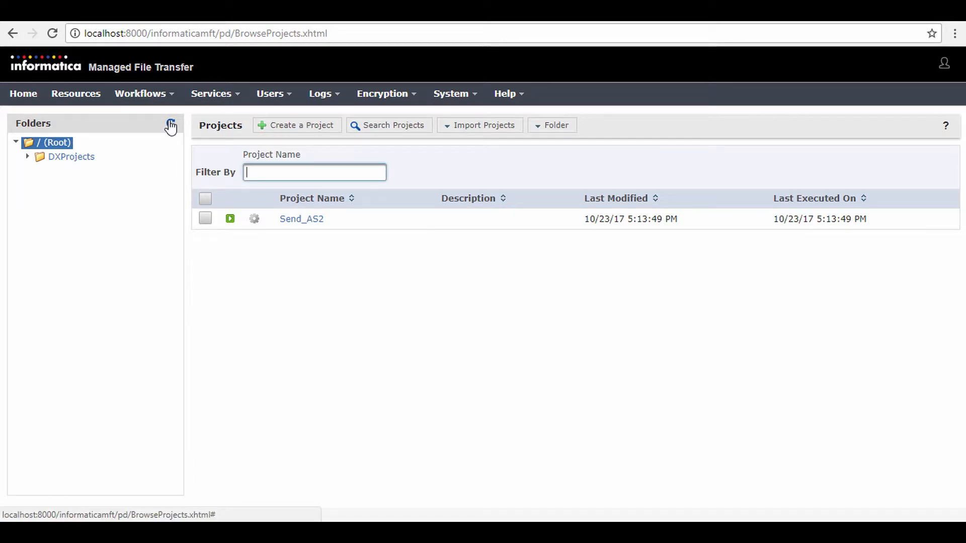
click(306, 134)
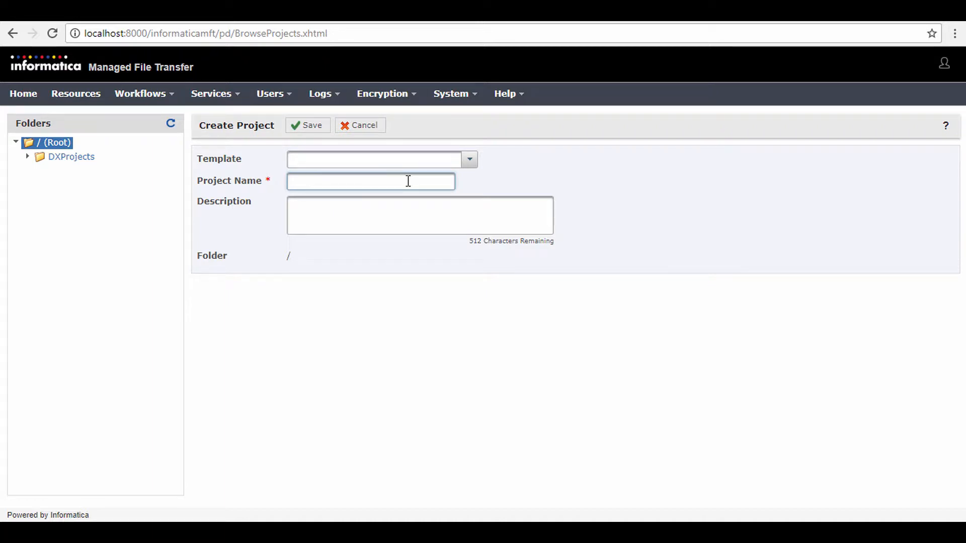
text(Send_files_over_FTP)
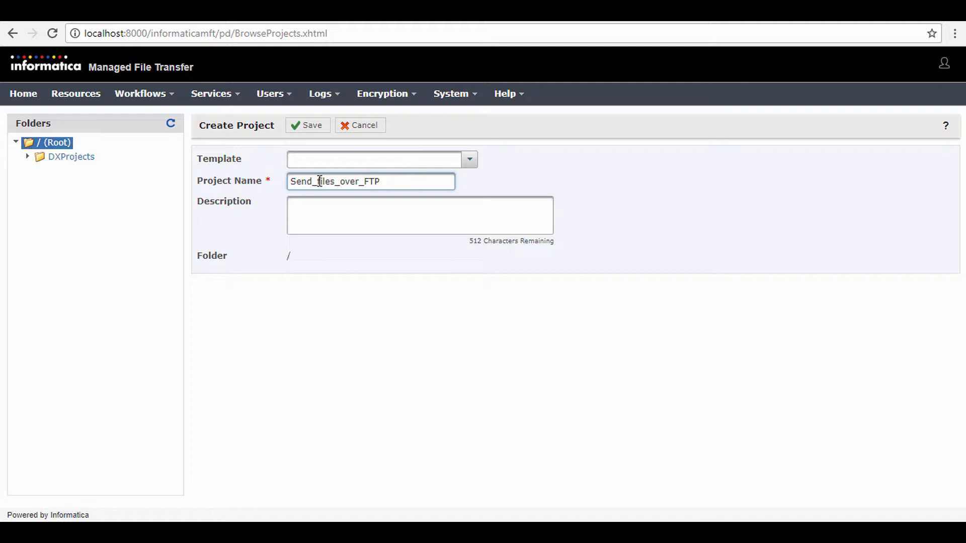
click(311, 131)
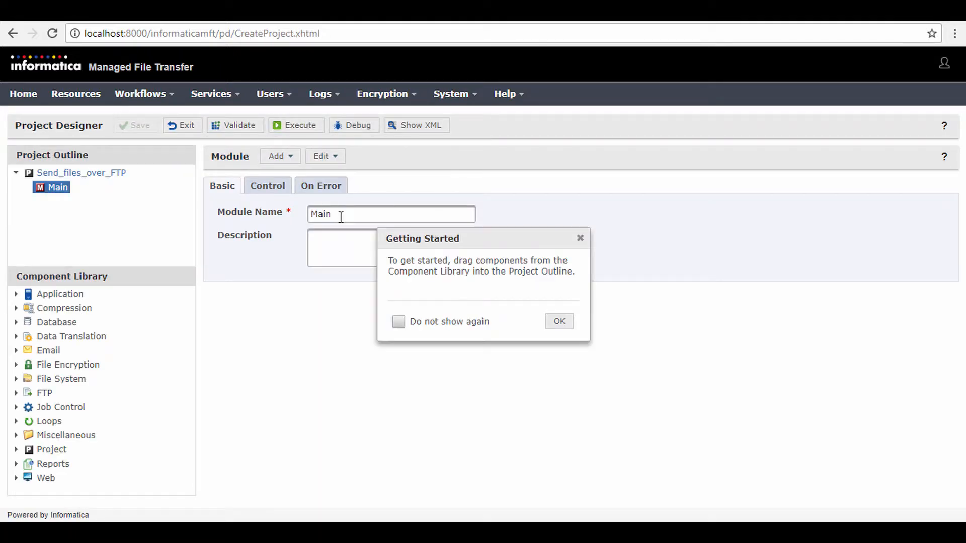
click(564, 324)
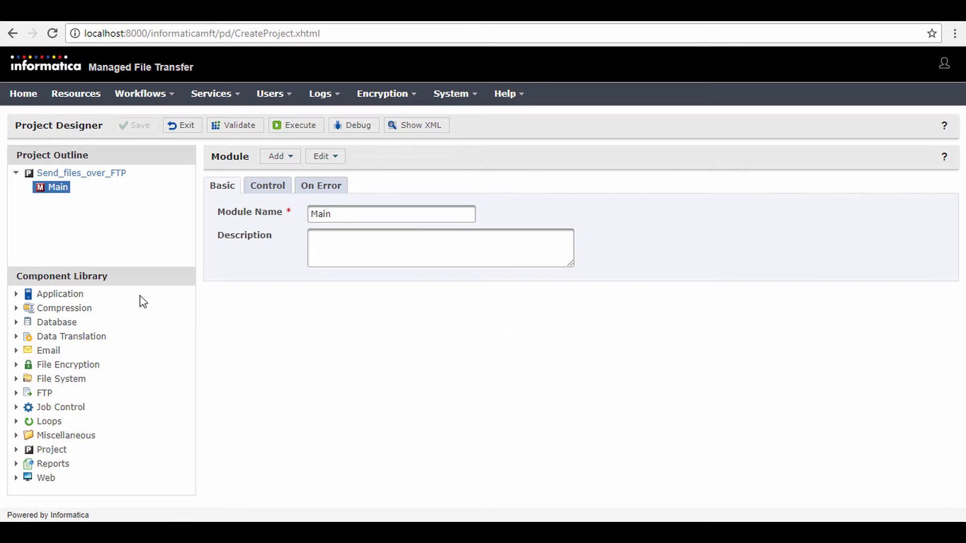
- Add an FTP task to the project's Main module and assign it the INFA_MFT_FTP_SERVER resource
click(15, 393)
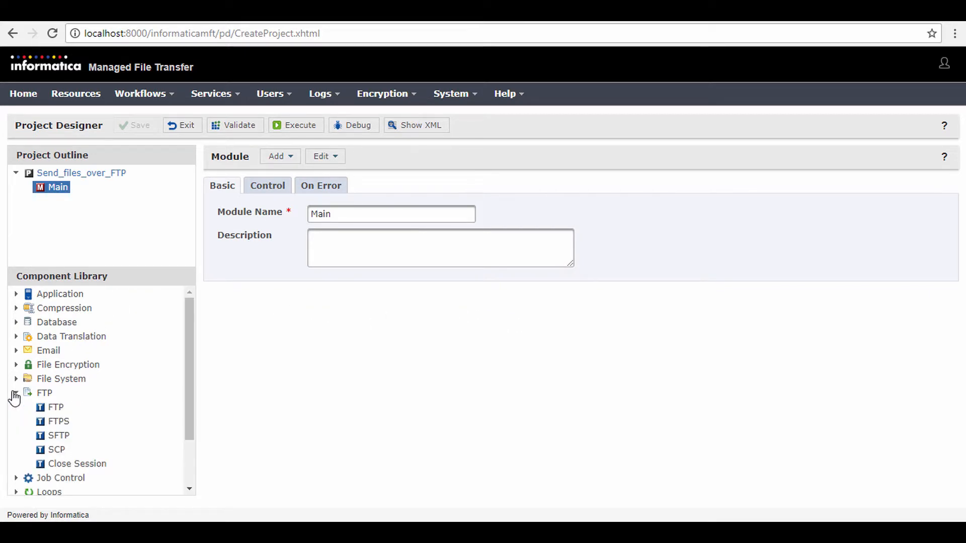
drag(53, 400, 37, 186)
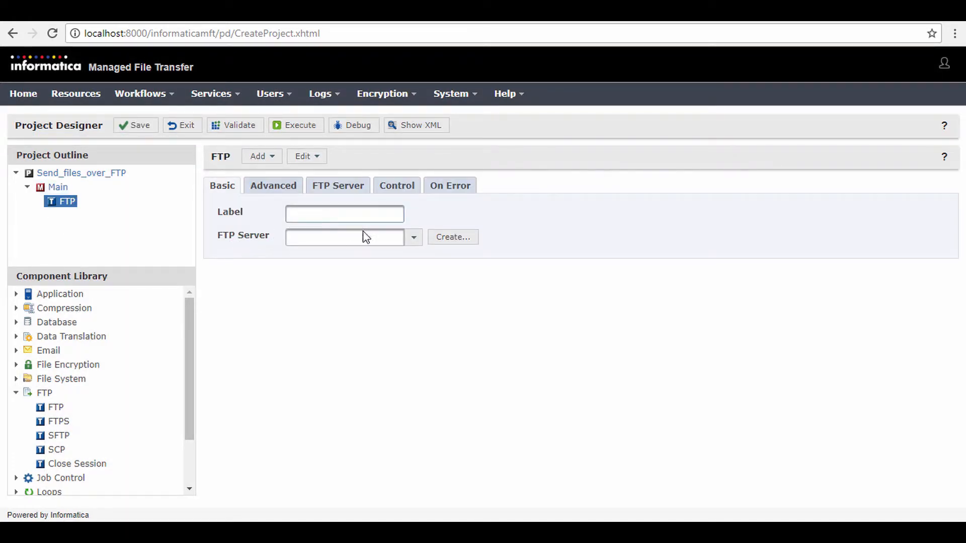
click(413, 238)
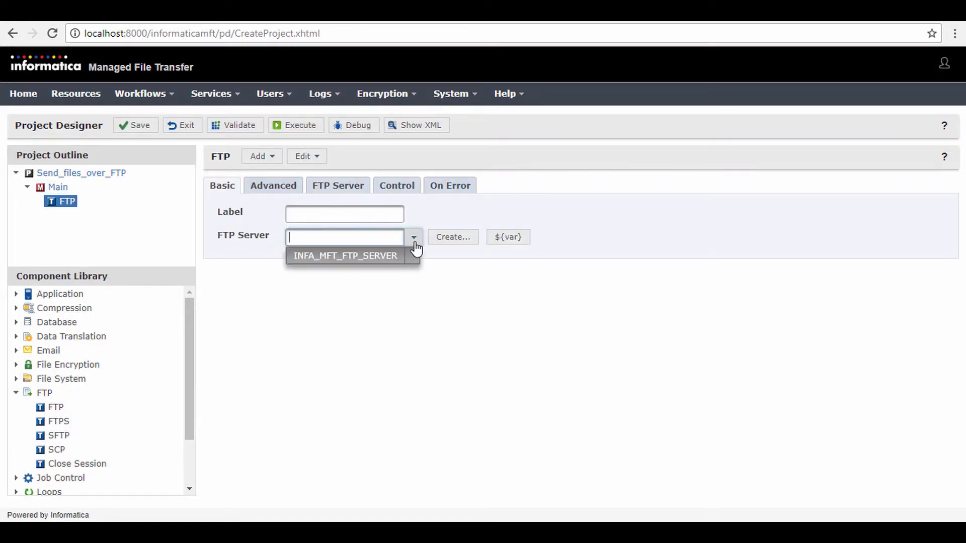
click(352, 258)
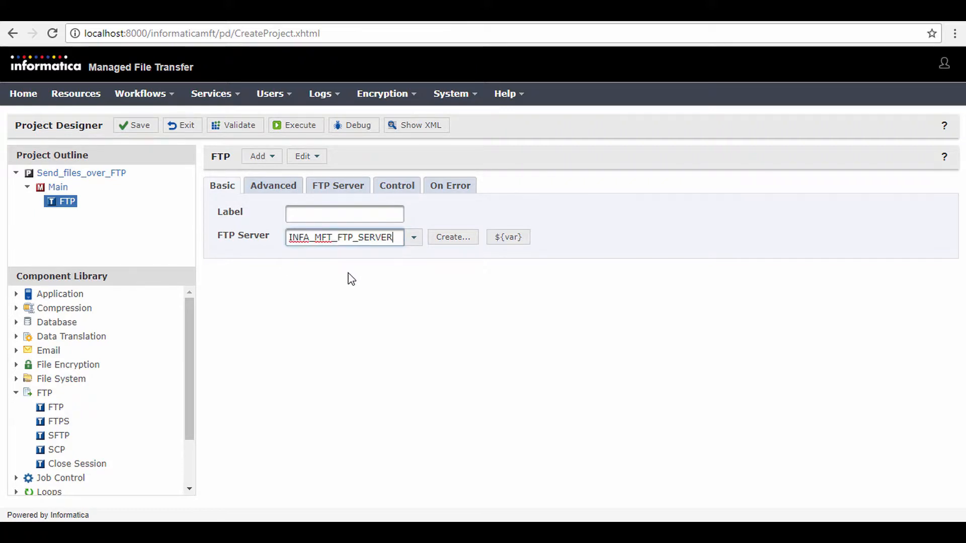
right_click(69, 207)
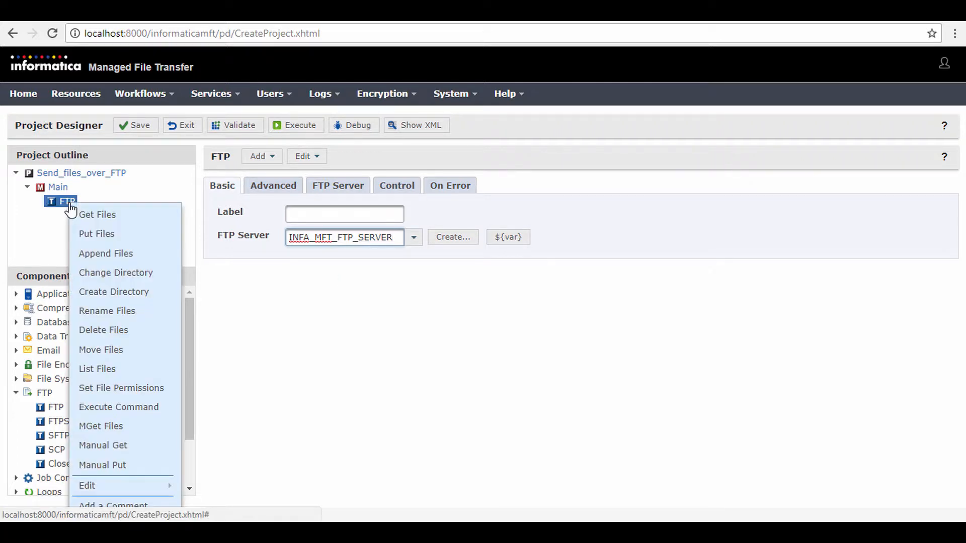
click(92, 232)
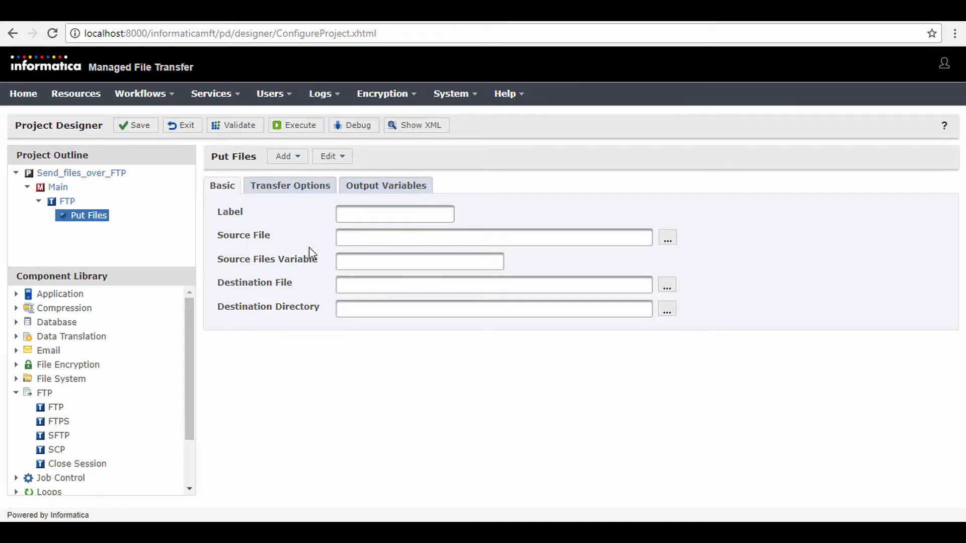
click(667, 240)
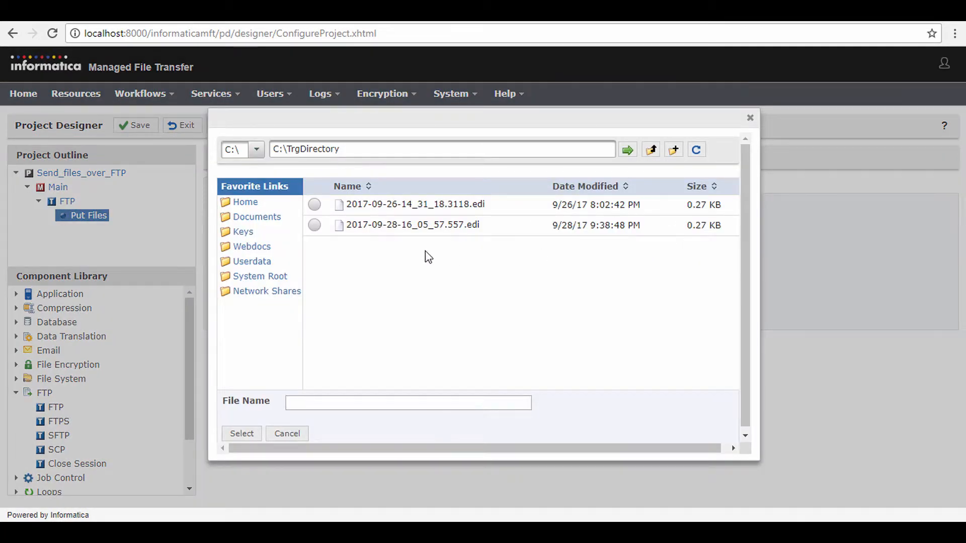
click(314, 224)
click(241, 434)
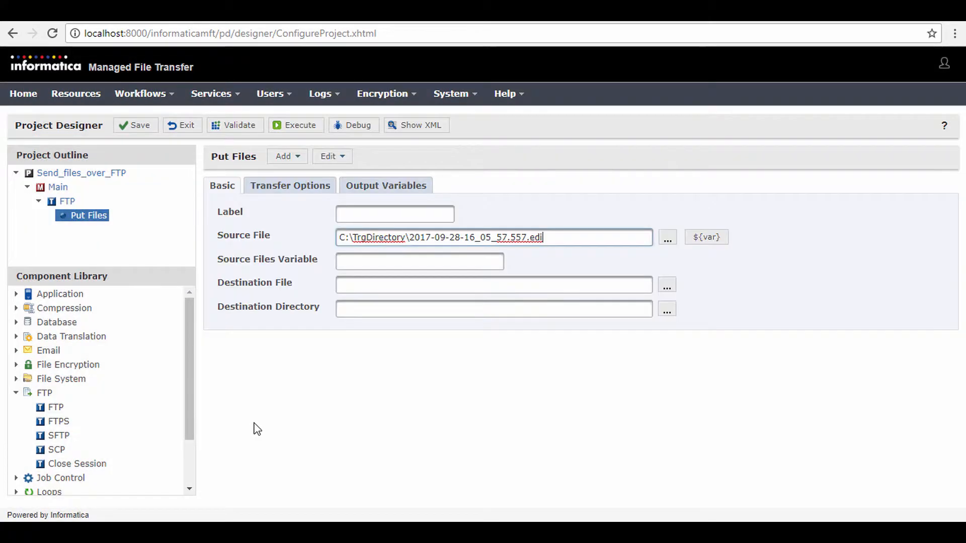
- Set the Put Files destination directory to the /MFT Demo folder on the FTP server
click(666, 310)
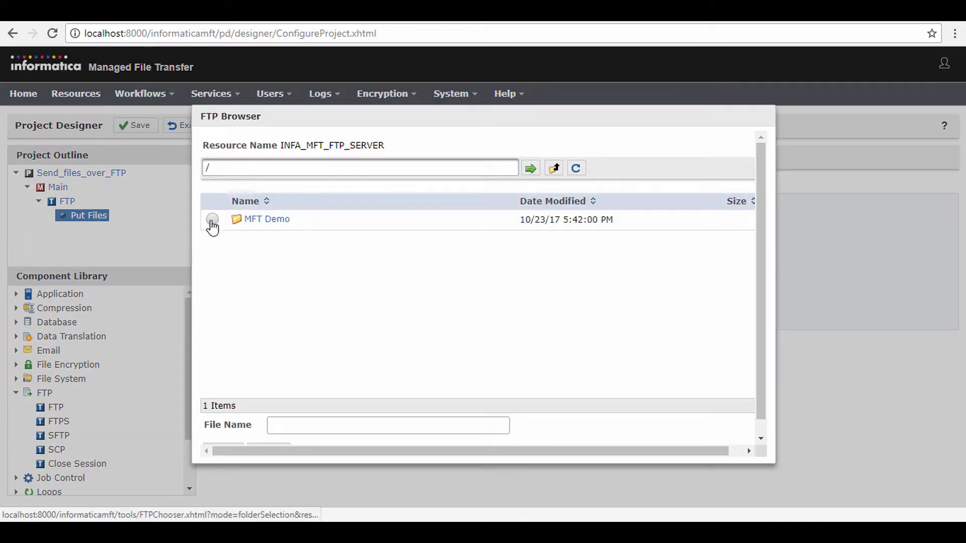
click(212, 221)
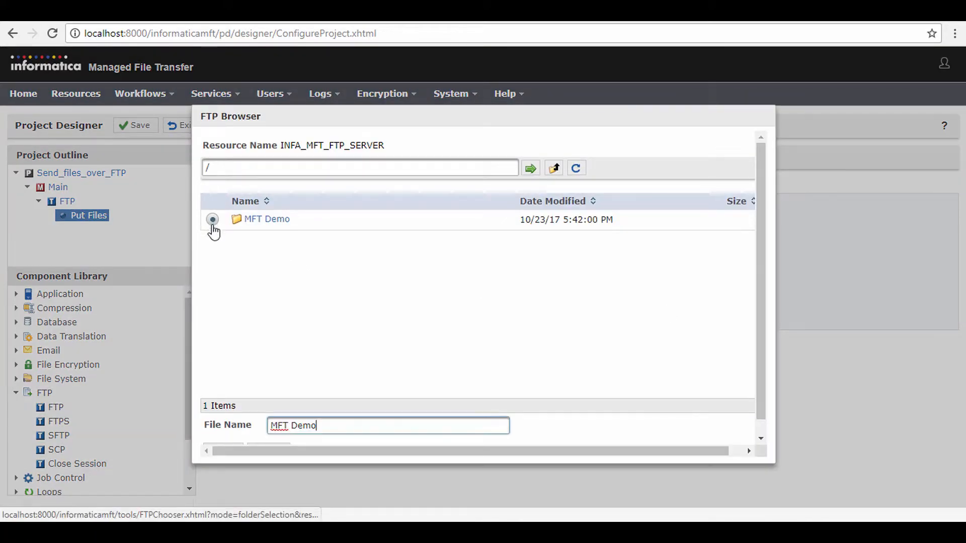
scroll(431, 337, down, 1)
click(222, 435)
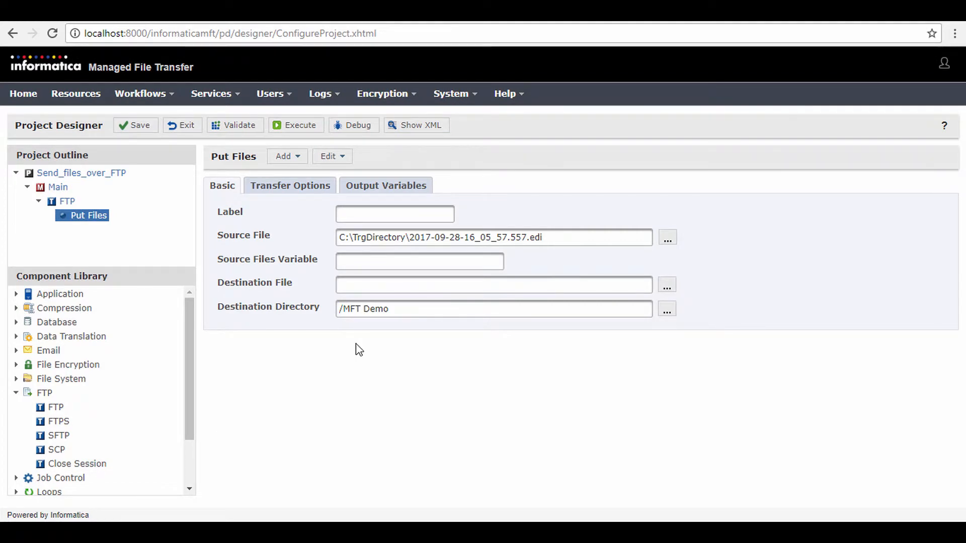
- Add a File Set to the Put Files element with C:\TrgDirectory as its base directory
click(301, 156)
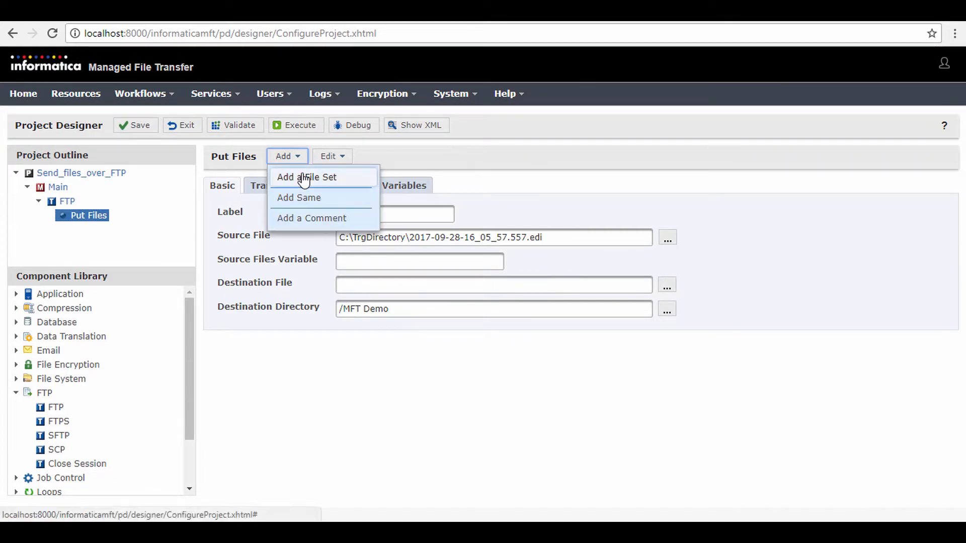
click(303, 178)
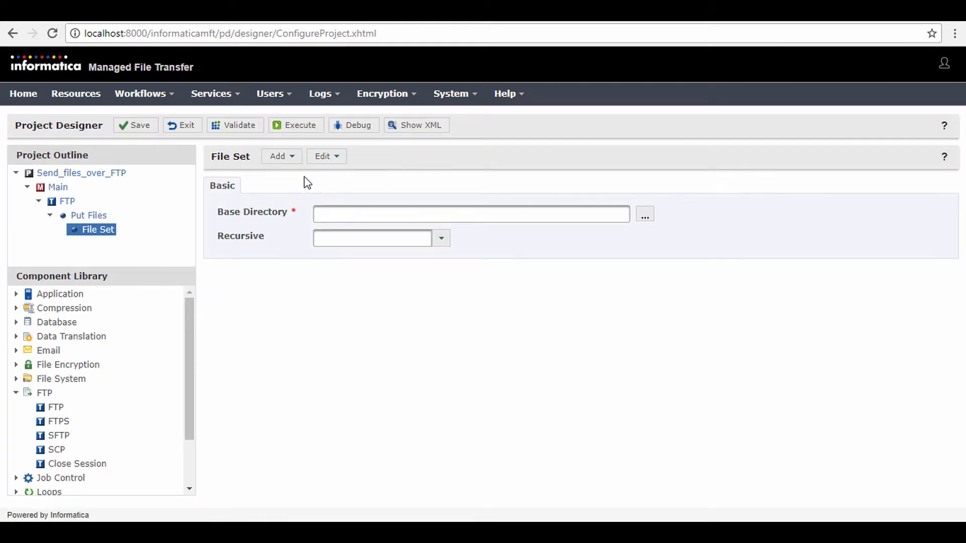
click(645, 219)
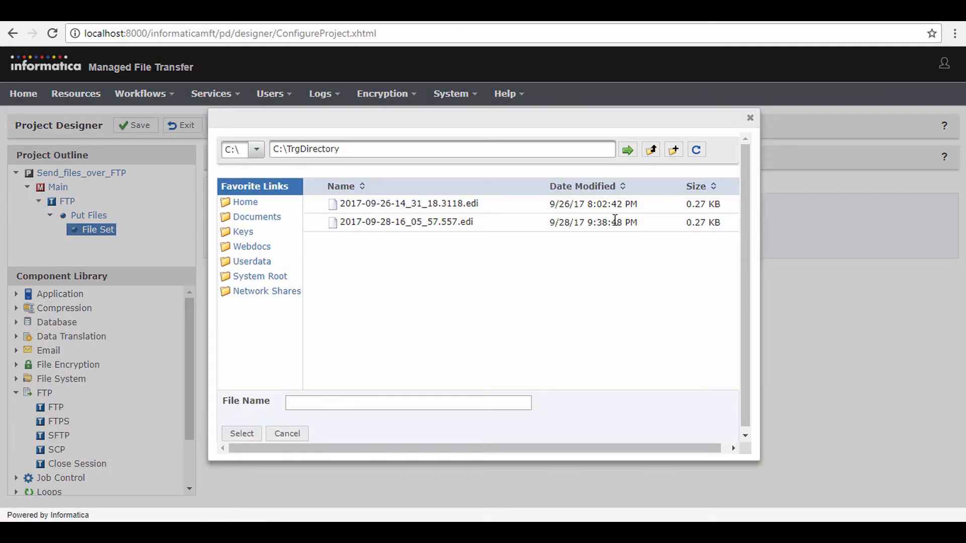
click(241, 434)
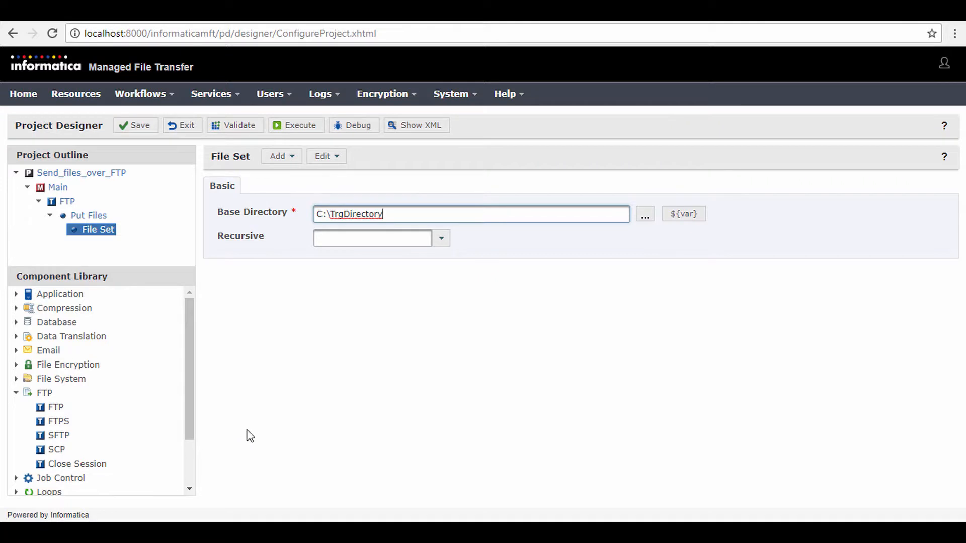
- Add a Wildcard Filter to the File Set with an Include element using the pattern *.edi
right_click(107, 234)
click(120, 239)
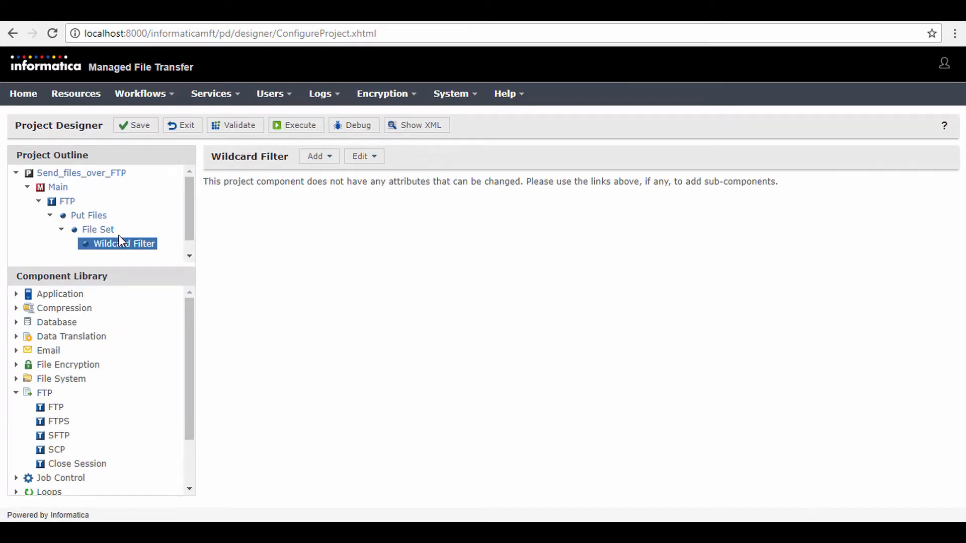
click(326, 158)
click(332, 176)
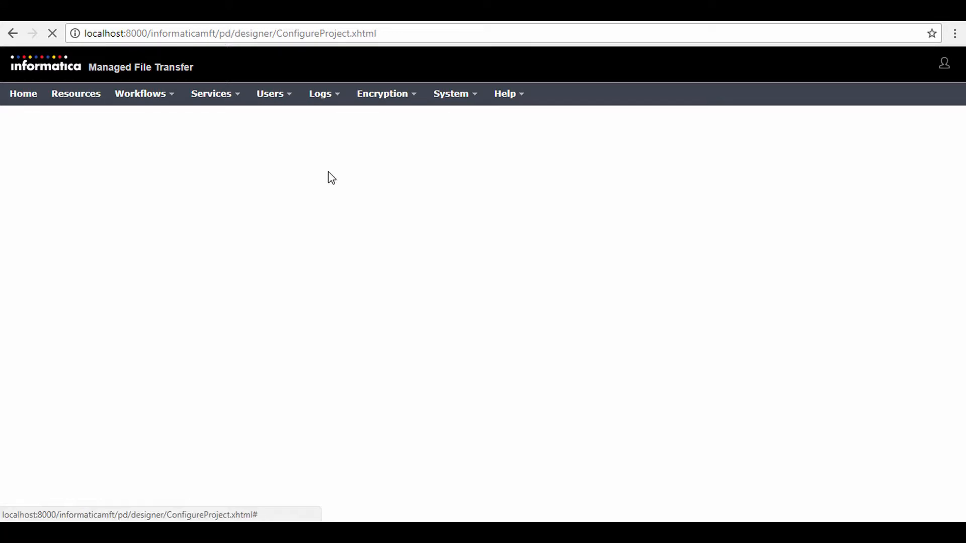
click(342, 212)
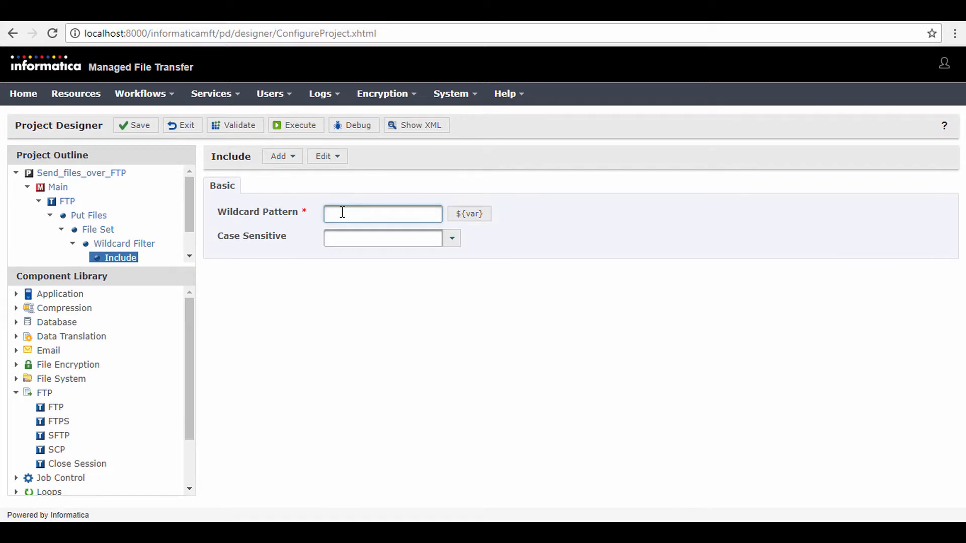
text(*.edi)
click(356, 187)
- Save the Send_files_over_FTP project and validate it
click(144, 130)
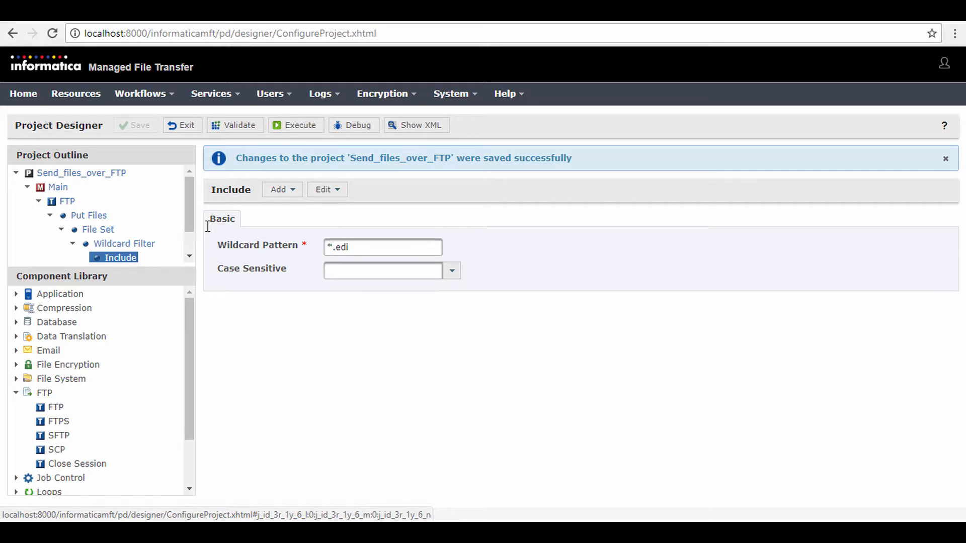
click(246, 130)
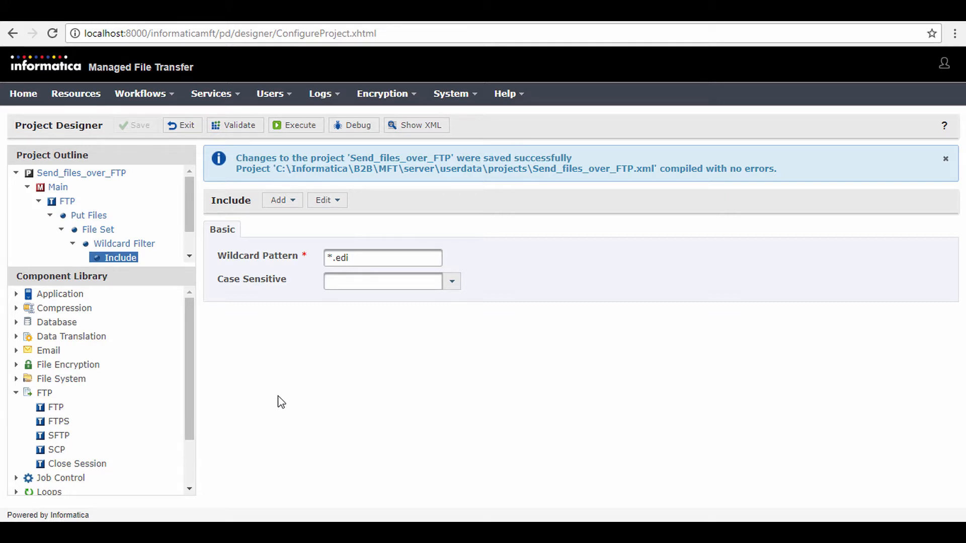
- Create a project named Trigger_Cloud_B2B_Gateway in the root folder
click(145, 93)
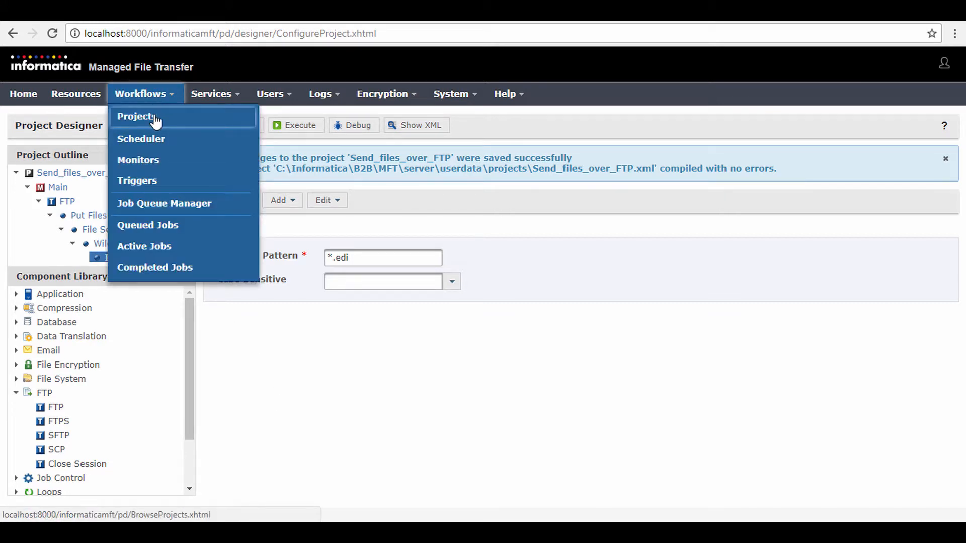
click(154, 117)
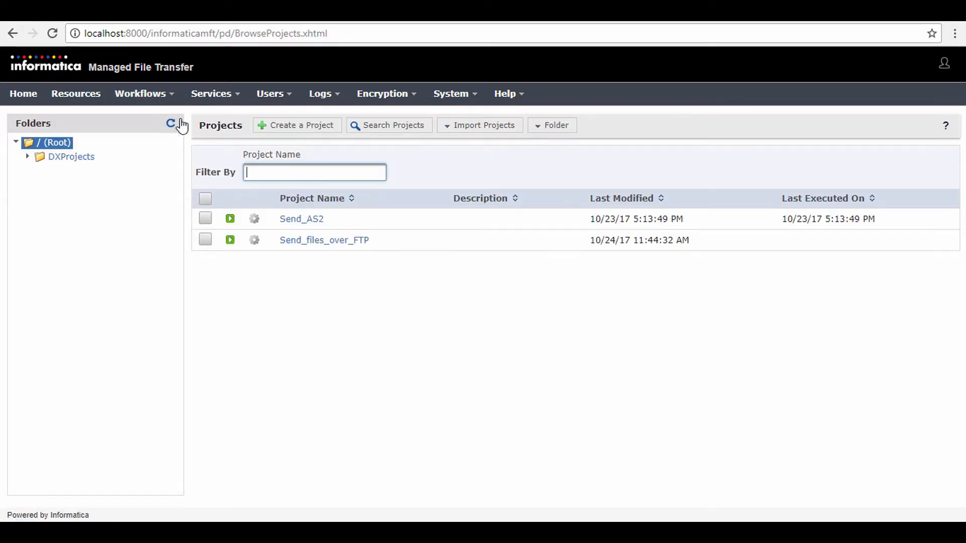
click(305, 129)
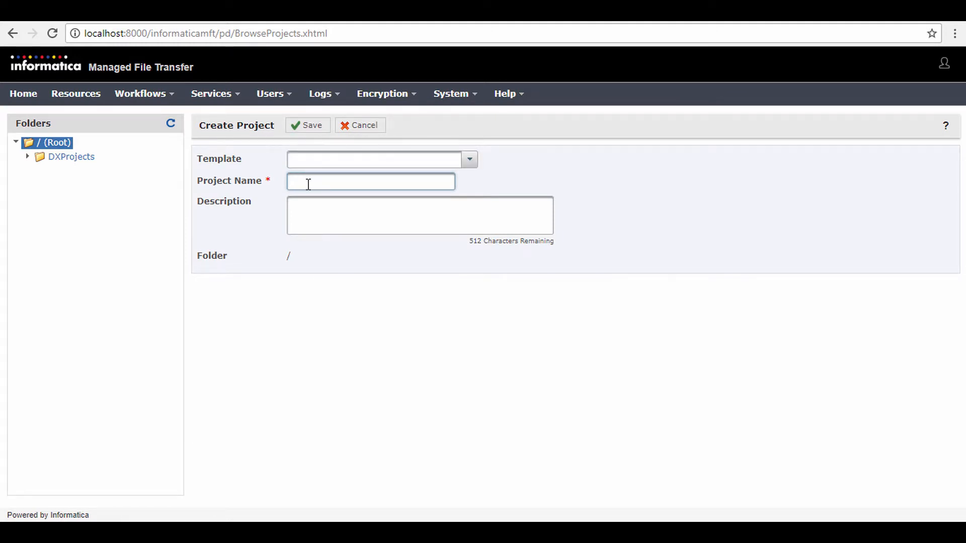
click(362, 186)
click(352, 199)
click(308, 134)
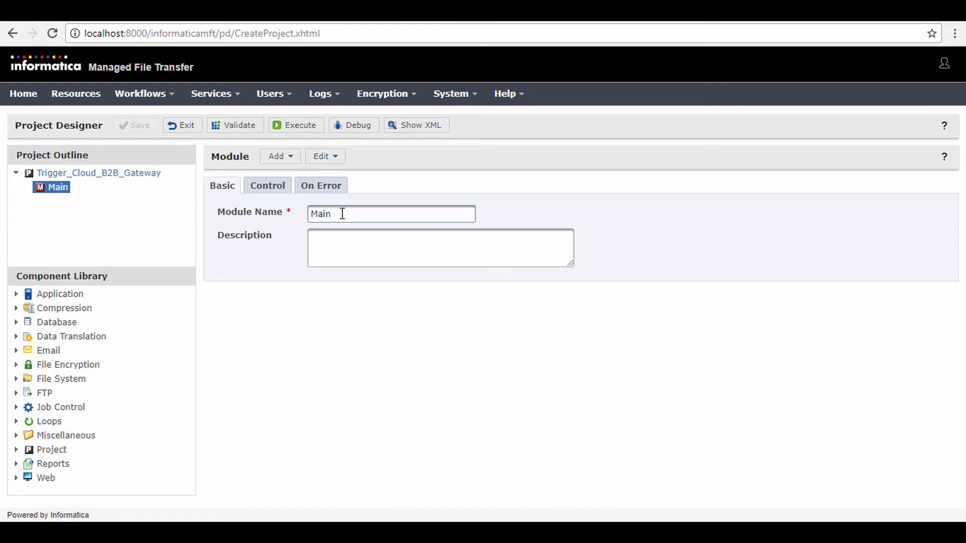
- Add an HTTPS task to the Main module, labelled B2BGW HTTPS and using Partner_HTTPS_Server as its HTTPS server
click(25, 478)
scroll(120, 418, down, 2)
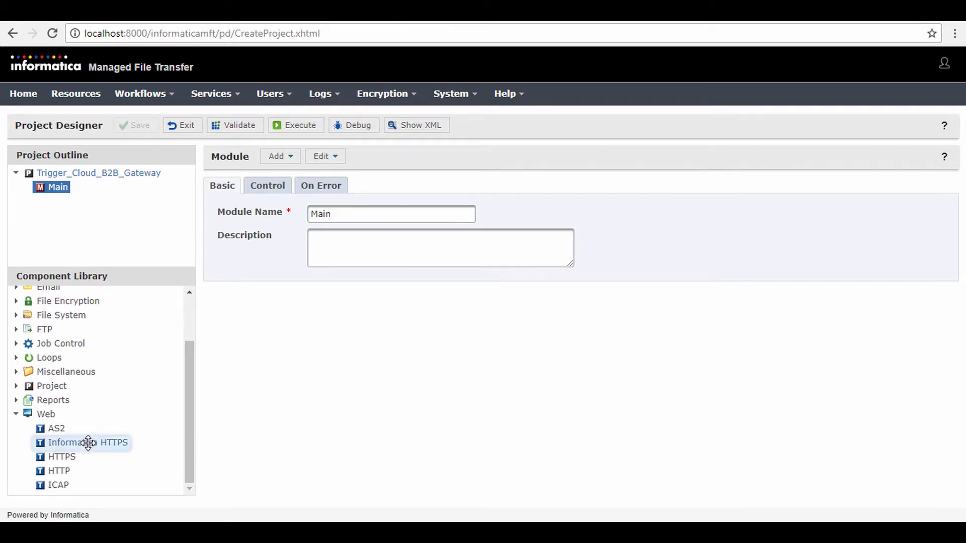
drag(68, 459, 45, 189)
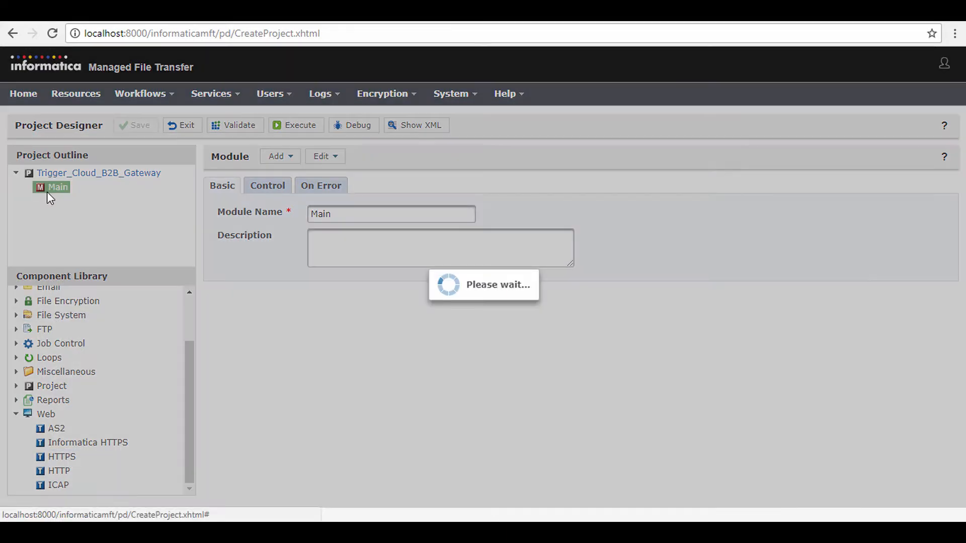
click(332, 215)
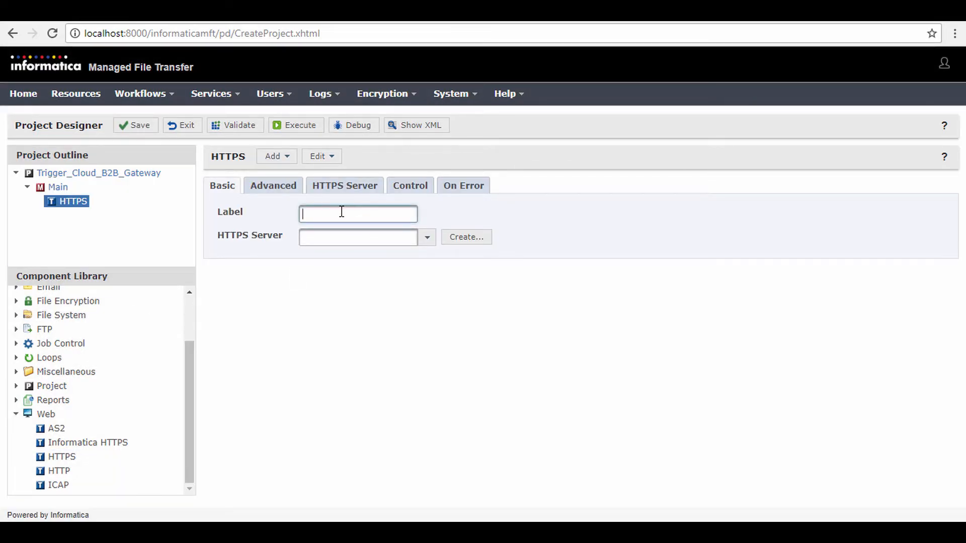
text(B2BGW HTTPS)
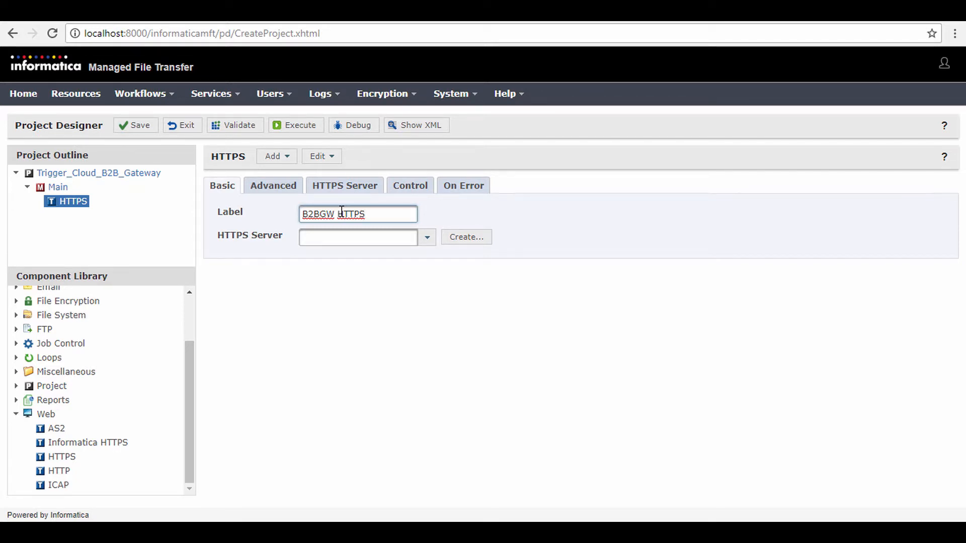
click(425, 239)
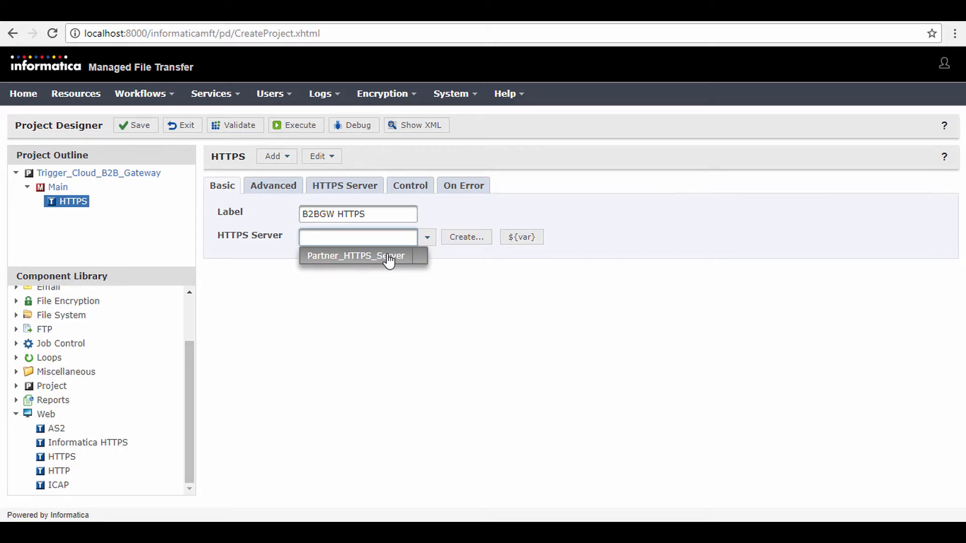
click(389, 256)
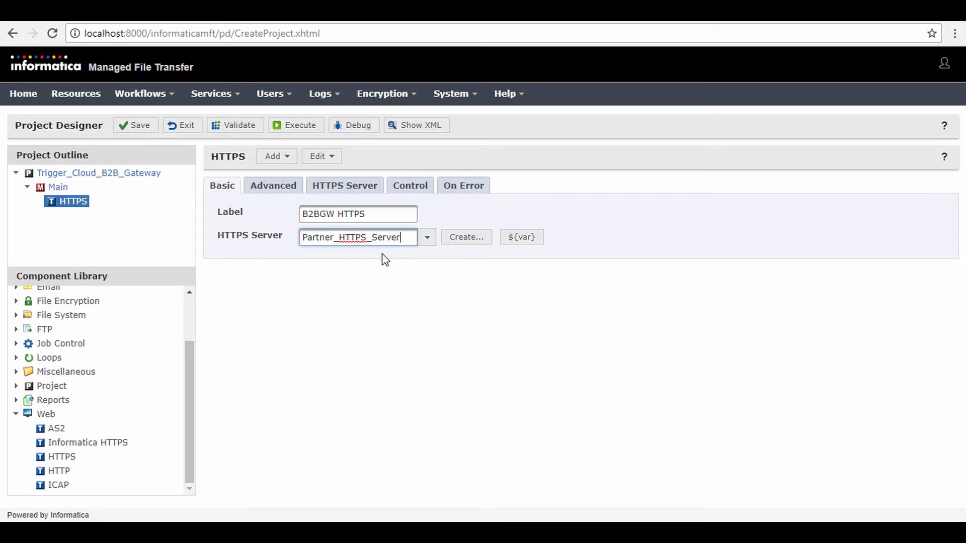
- Add a Post Raw Data element to the HTTPS task with label Post RAW and URI /b2b-gw/api/v1/partner/run
click(280, 157)
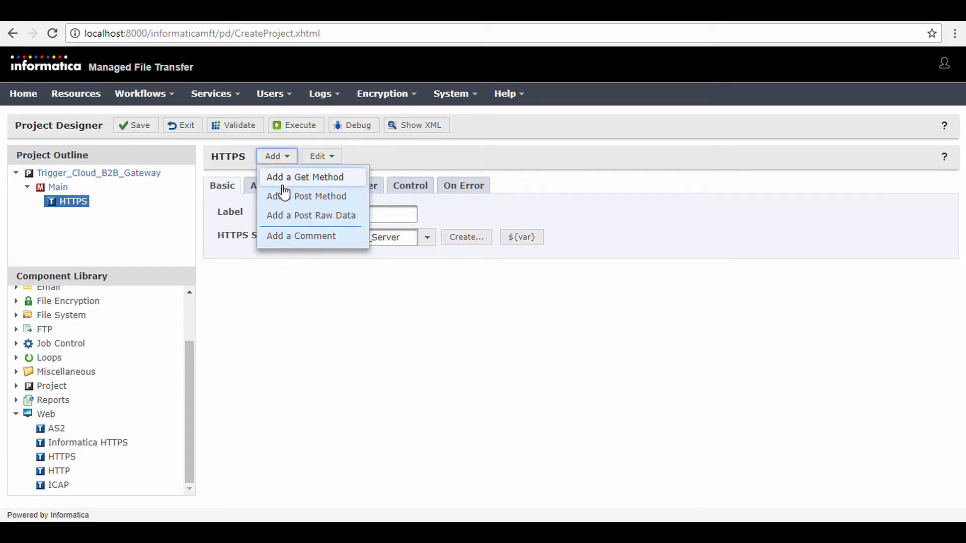
click(281, 215)
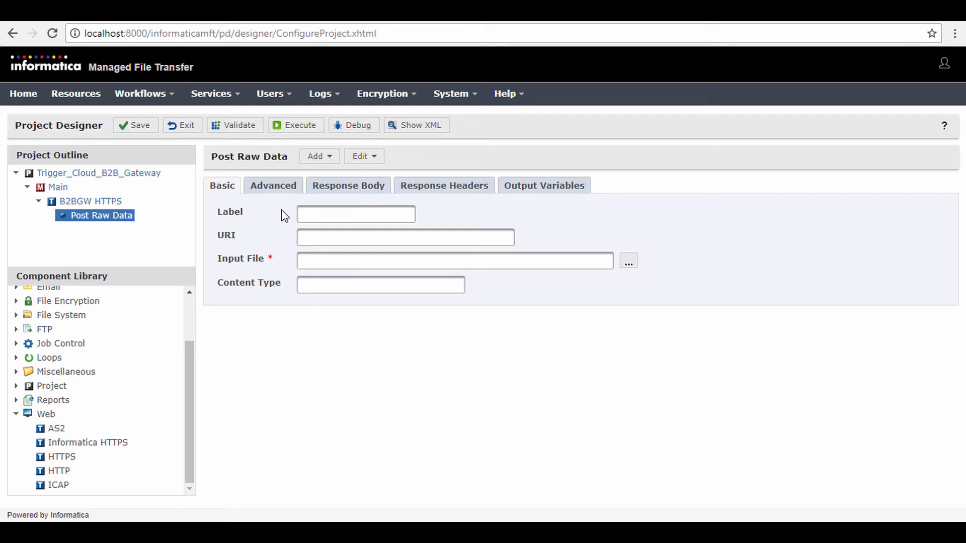
click(321, 214)
text(Post RAW)
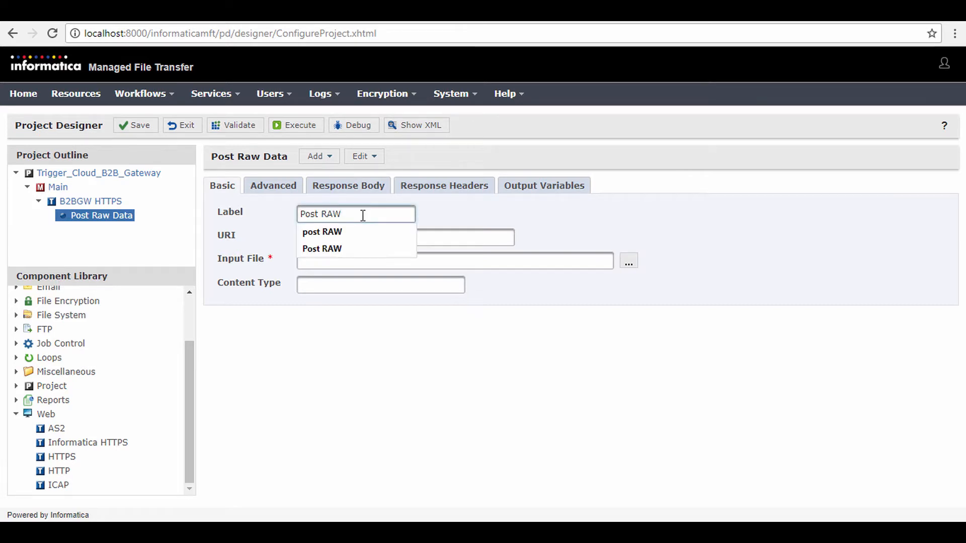
click(435, 217)
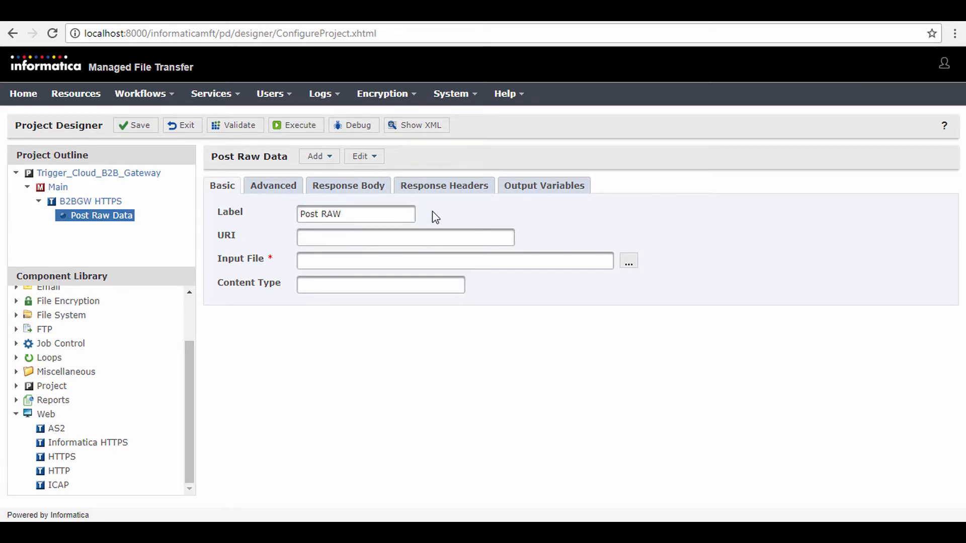
click(360, 232)
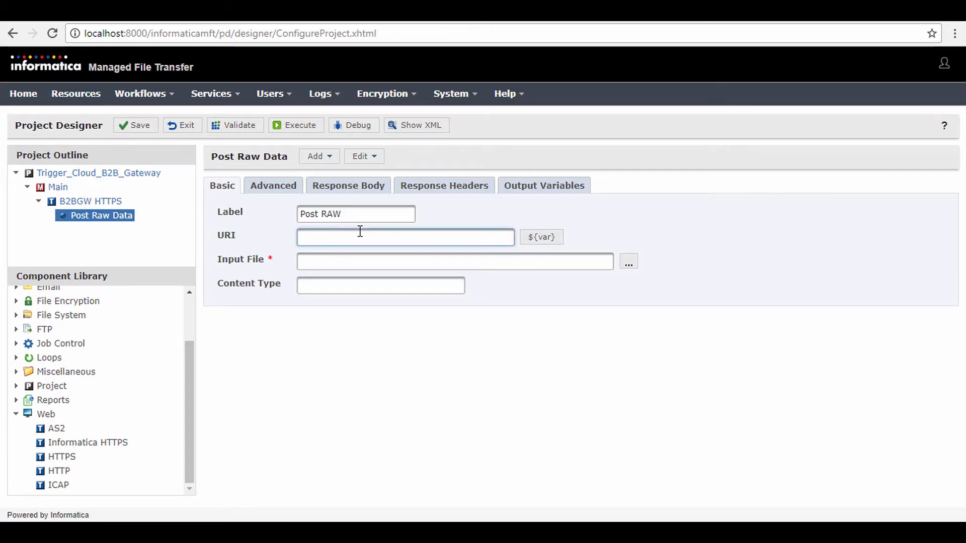
text(/b2b-gw/api/v1/partner/run)
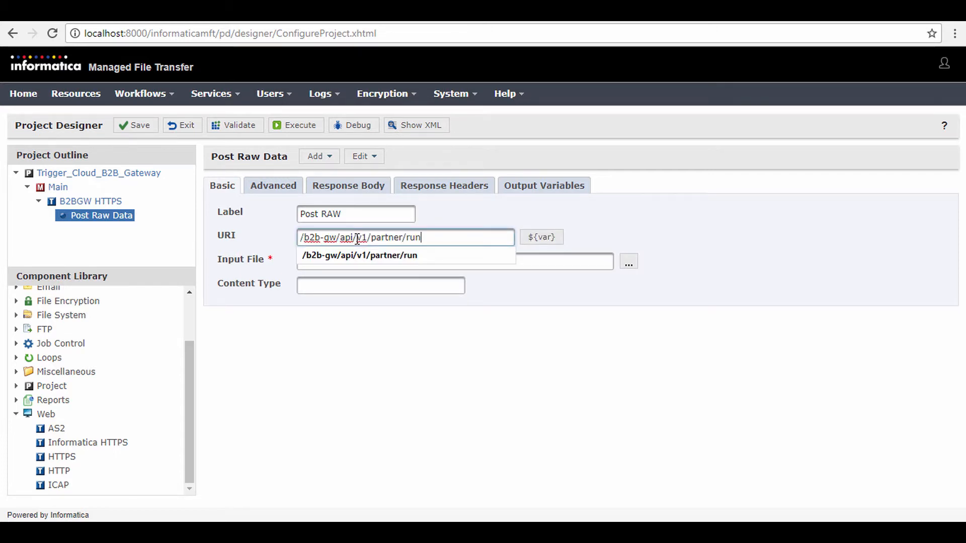
- Set the Post Raw Data input file to B2B_Gateway.txt from the Userdata folder, checking the file's contents before confirming
click(629, 263)
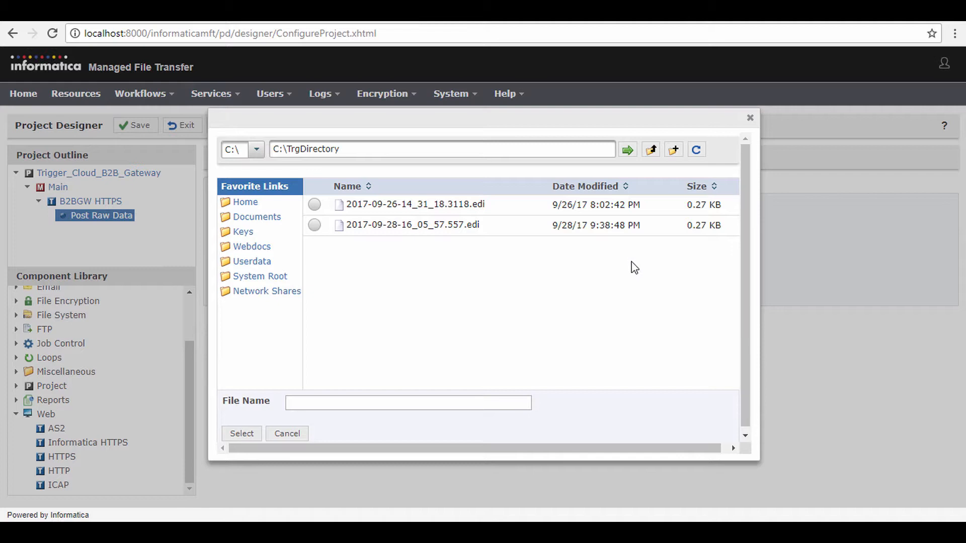
click(253, 262)
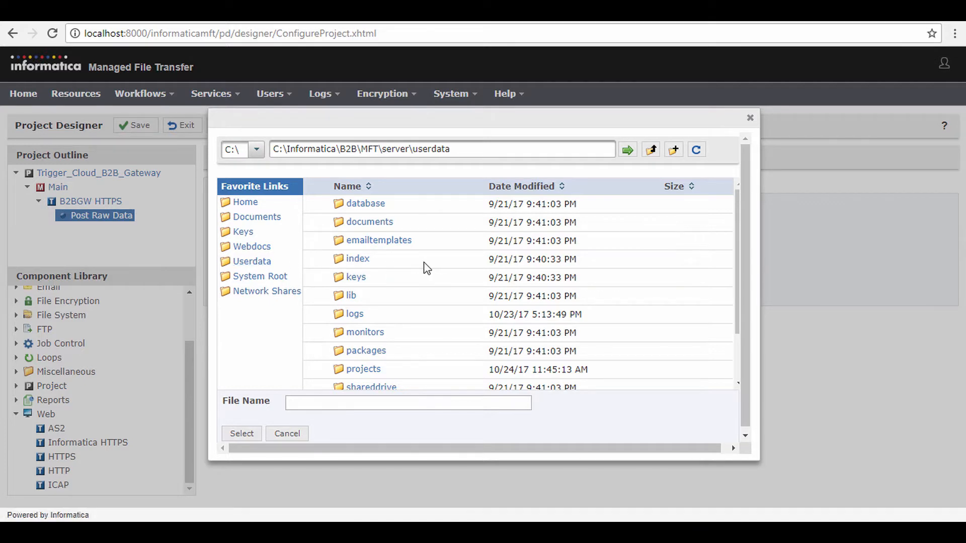
scroll(468, 286, down, 3)
scroll(469, 287, down, 1)
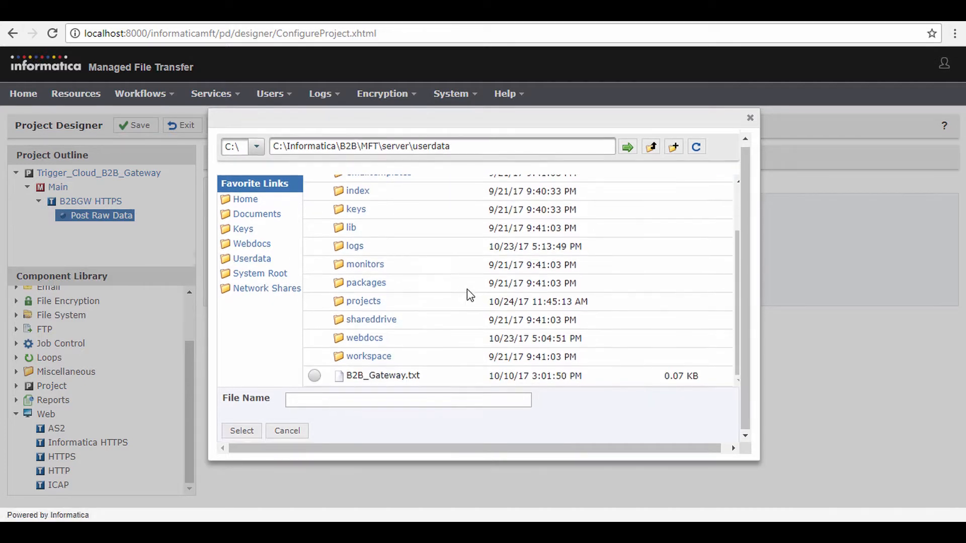
click(315, 375)
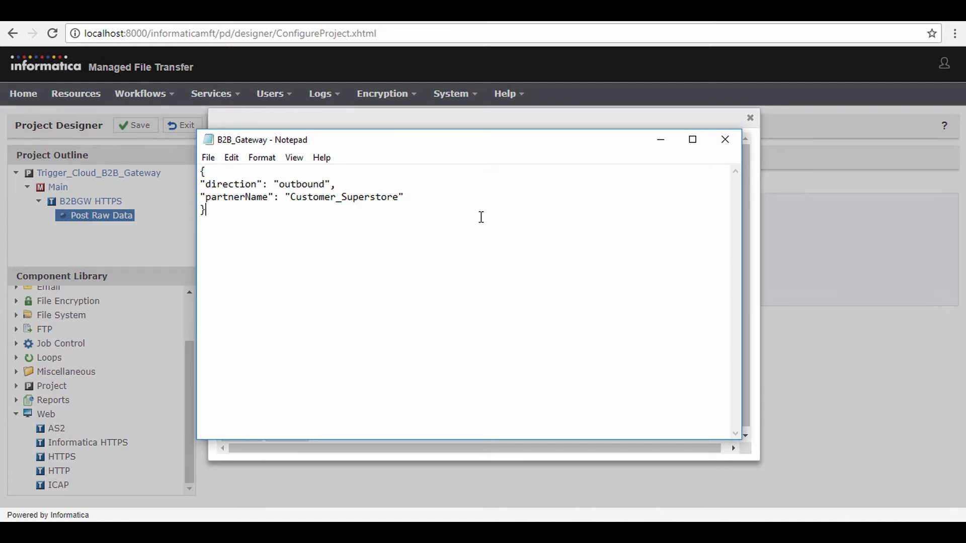
click(724, 141)
click(240, 434)
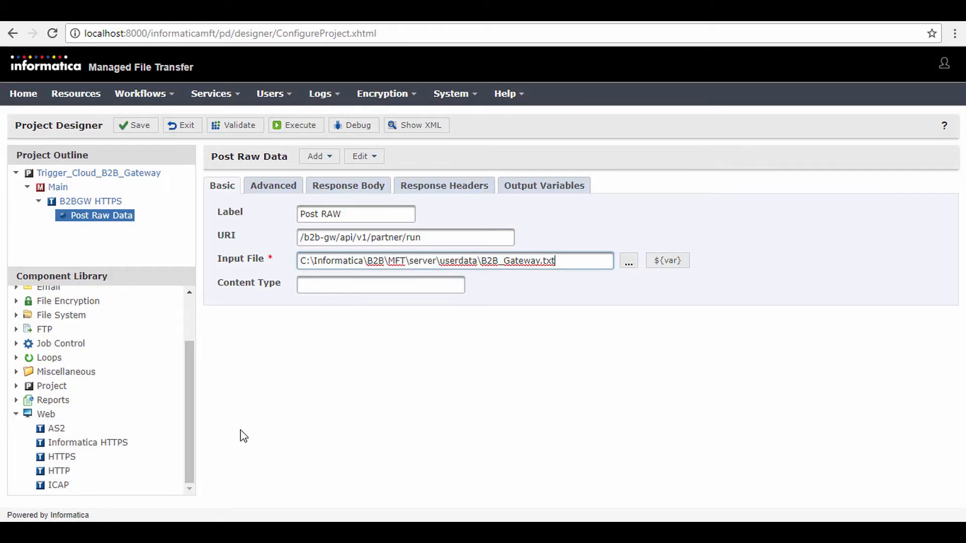
- Set the Post Raw Data content type to application/json, save the project and validate it
click(324, 283)
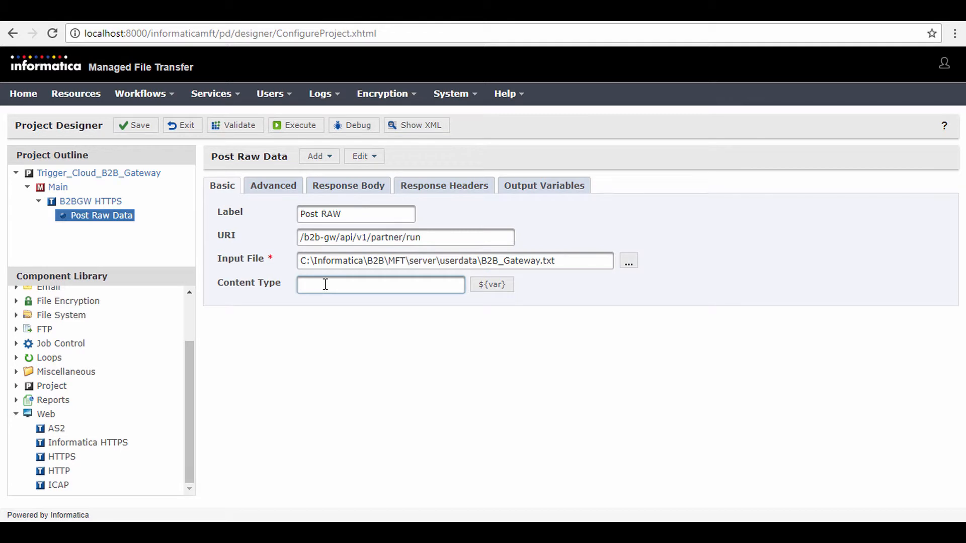
text(application/json)
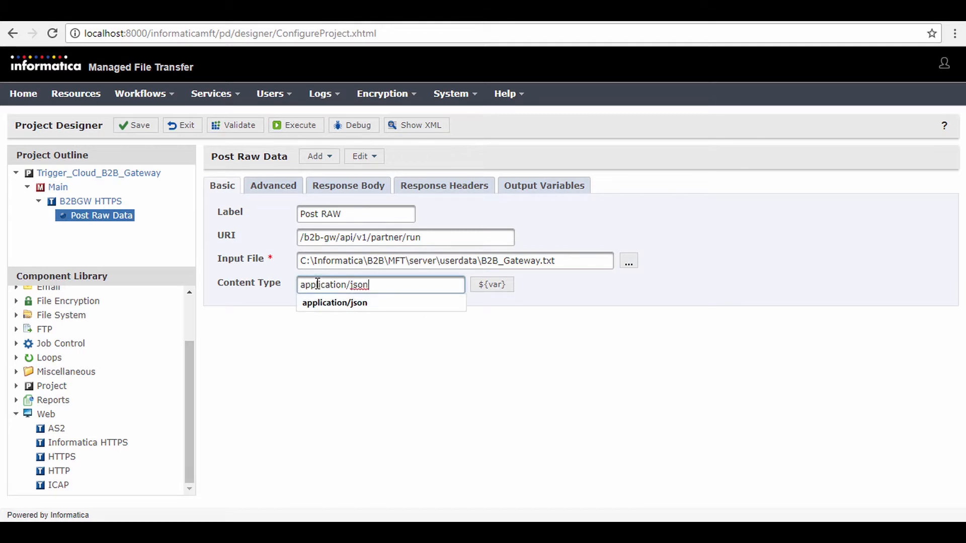
click(242, 132)
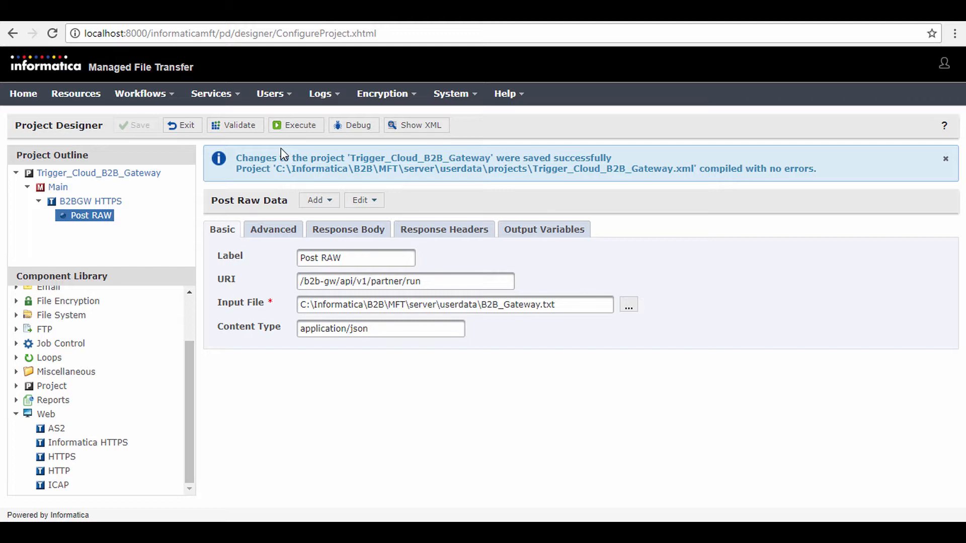
- Create another project in the root folder named Demo_Use_Case_Project
mouse_move(143, 93)
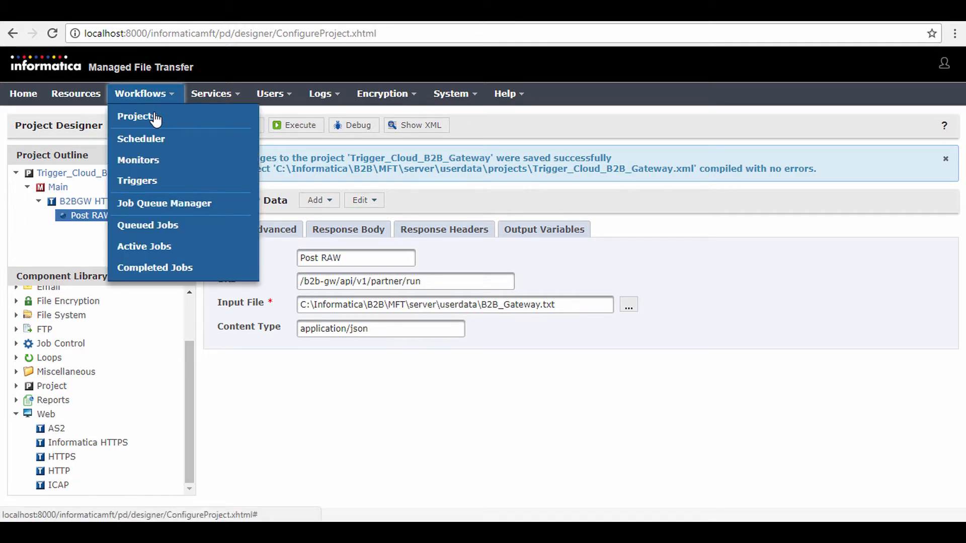
click(155, 117)
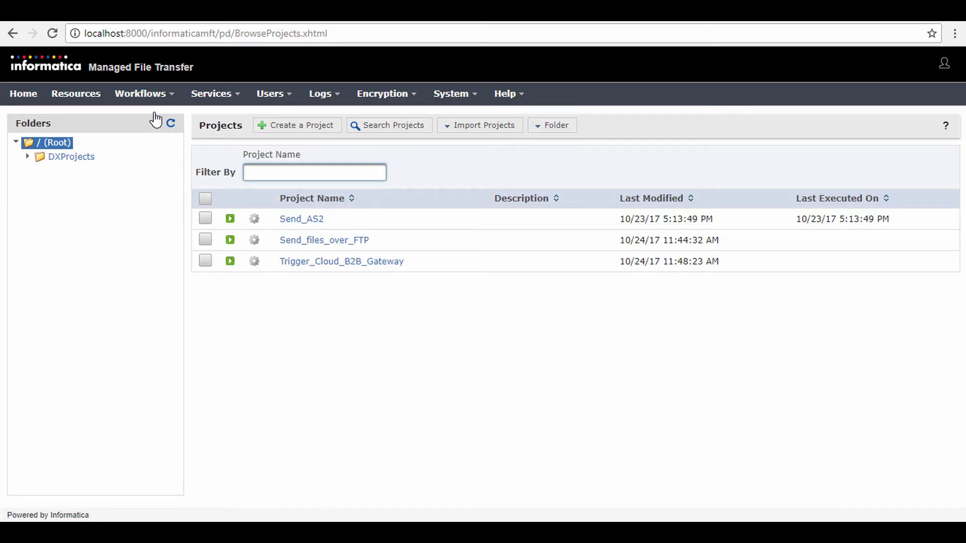
click(286, 132)
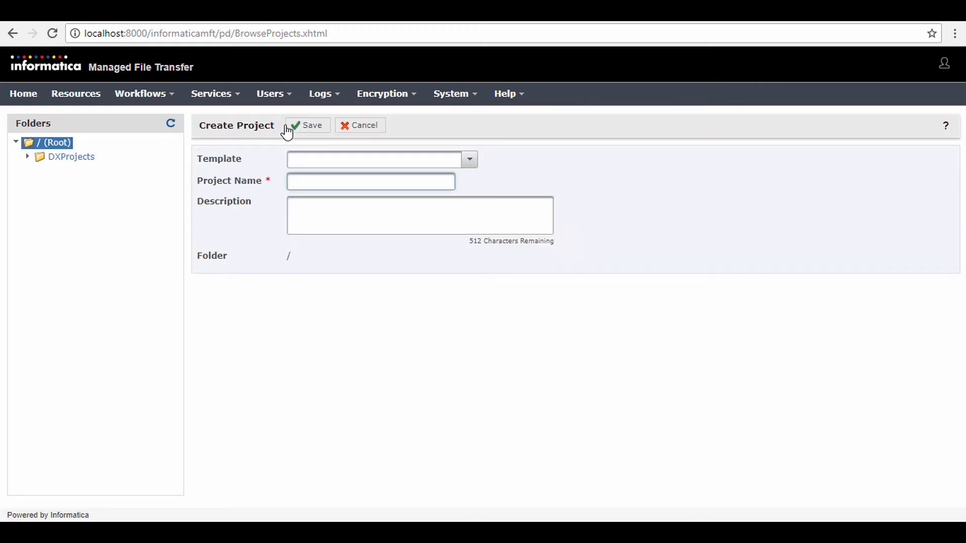
click(308, 182)
text(Demo_Use_Case_Project)
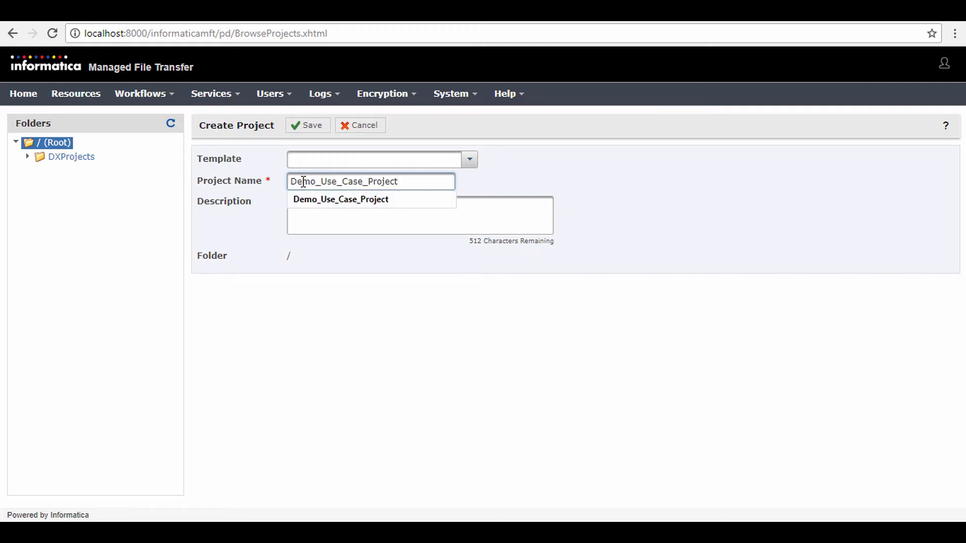
click(304, 129)
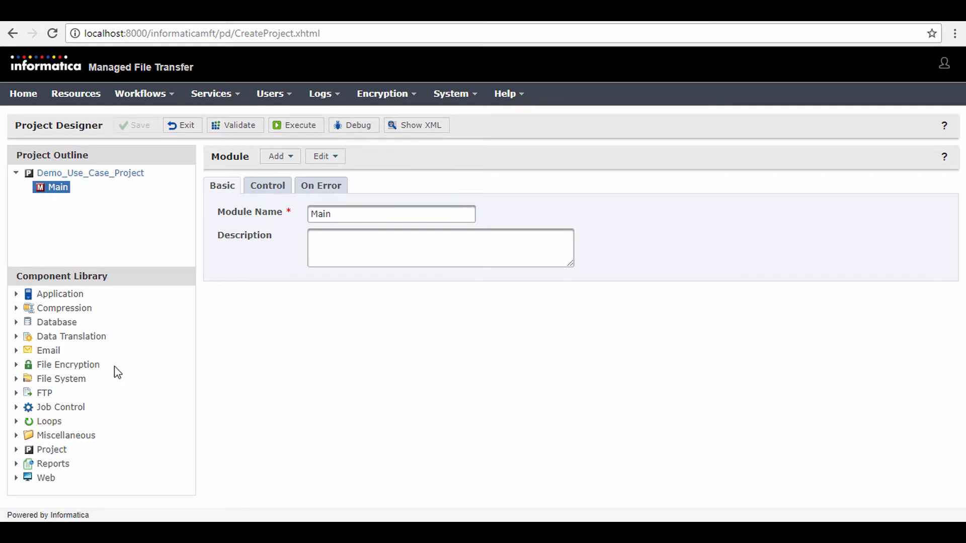
- Add a Call Project task to the Main module, labelled Send_files_over_FTP and calling the Send_files_over_FTP project
click(16, 408)
scroll(71, 374, down, 3)
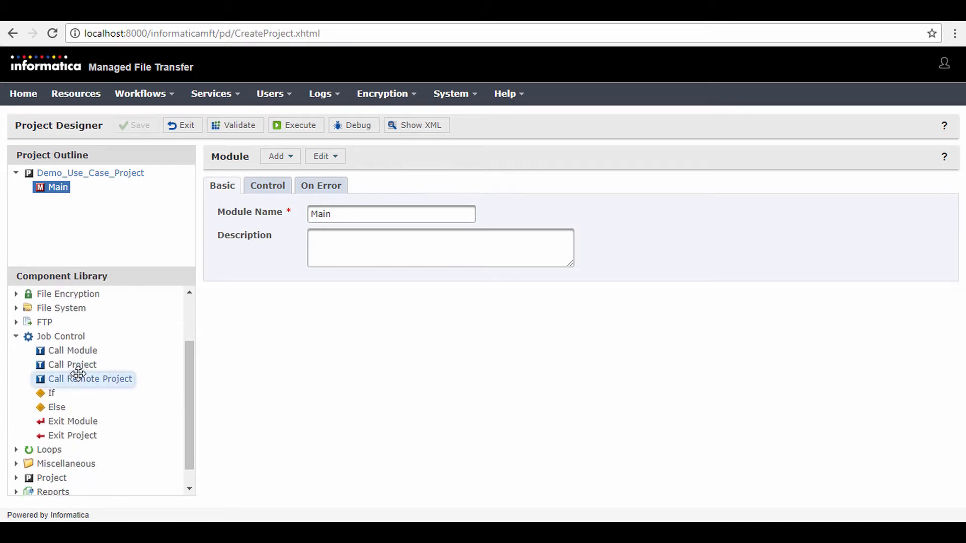
drag(73, 365, 41, 186)
click(361, 214)
text(Send_files_over_FTP)
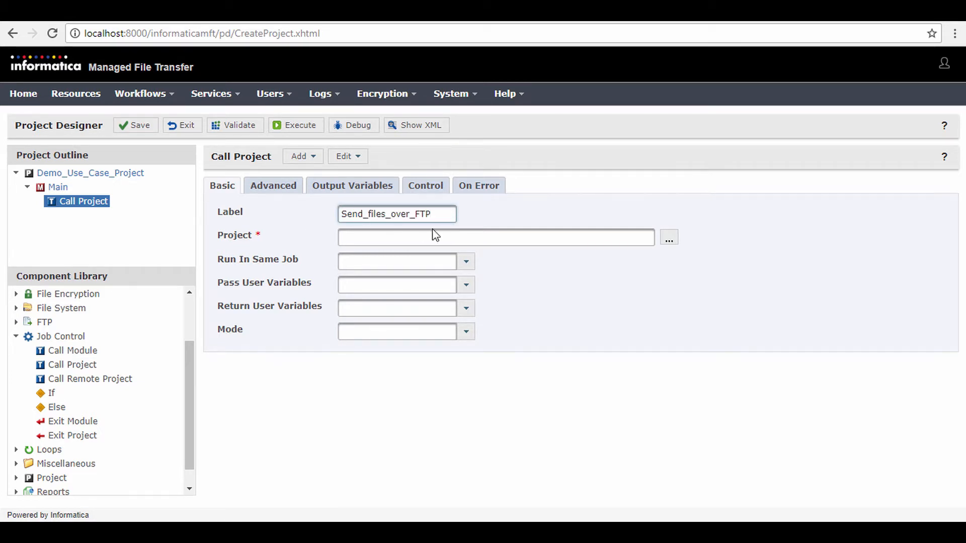
click(671, 242)
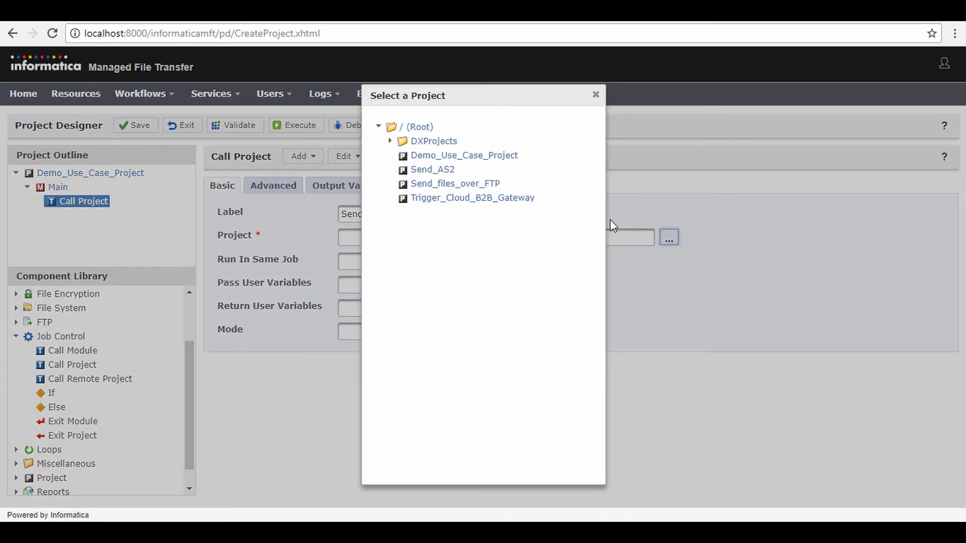
click(471, 190)
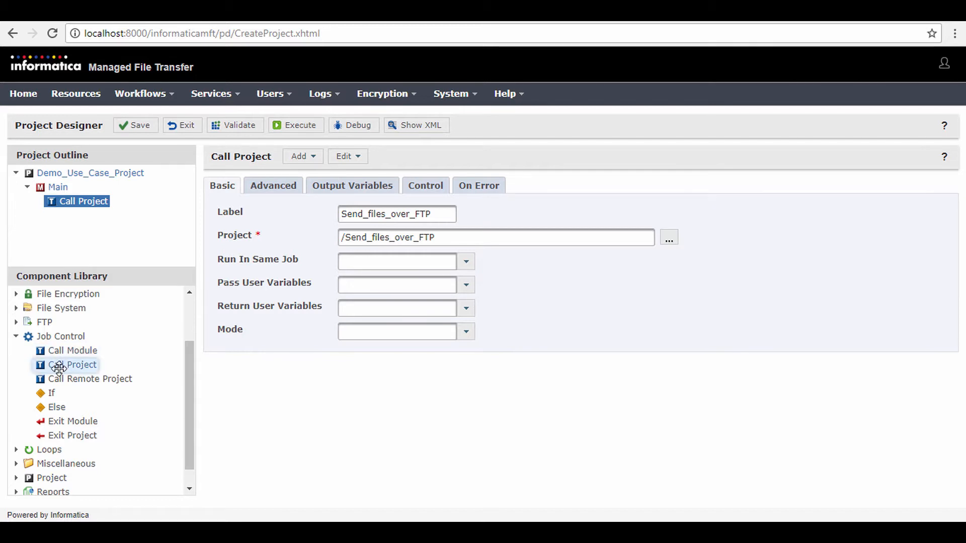
- Add a second Call Project task after Send_files_over_FTP, labelled Trigger_Cloud_B2B_Gateway and calling the Trigger_Cloud_B2B_Gateway project
drag(58, 368, 57, 212)
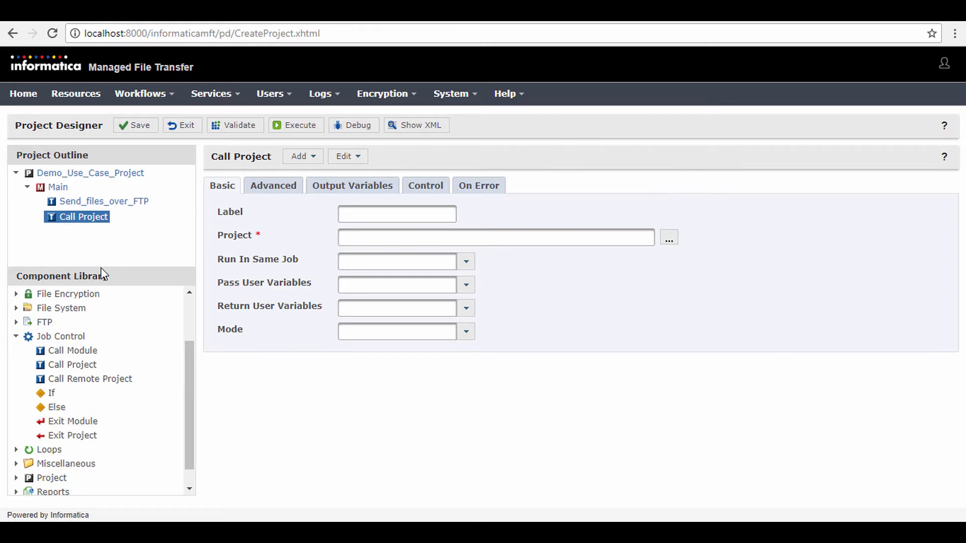
click(358, 214)
text(Trigger_Cloud_B2B_Gateway)
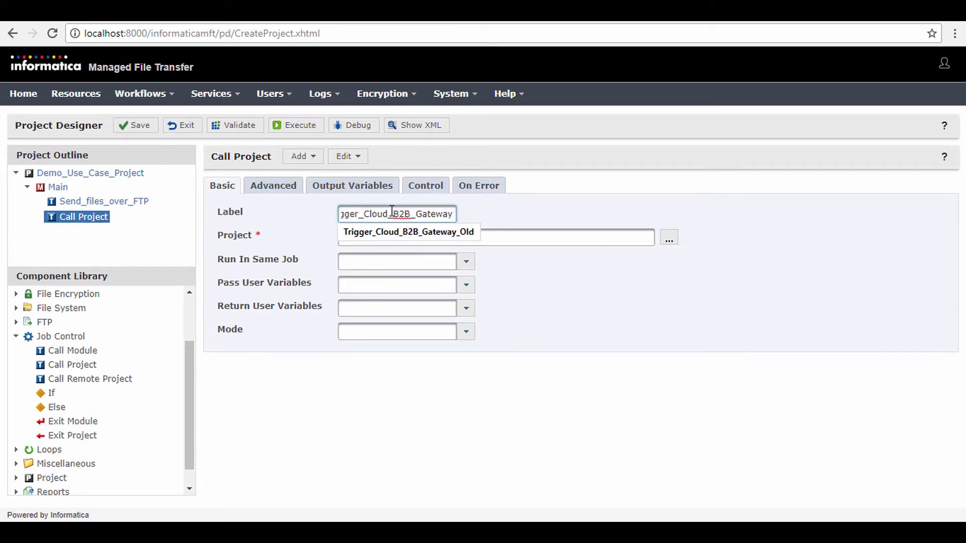
click(567, 286)
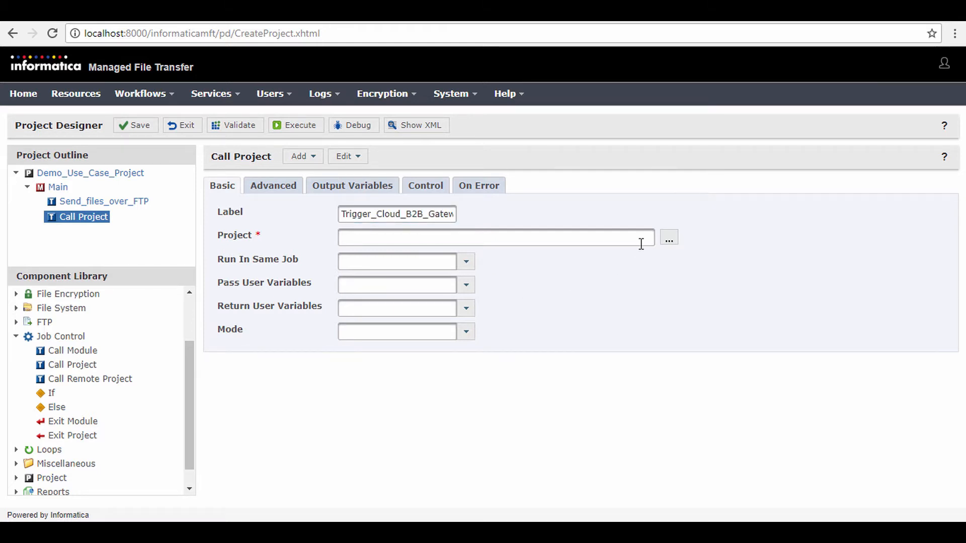
click(674, 242)
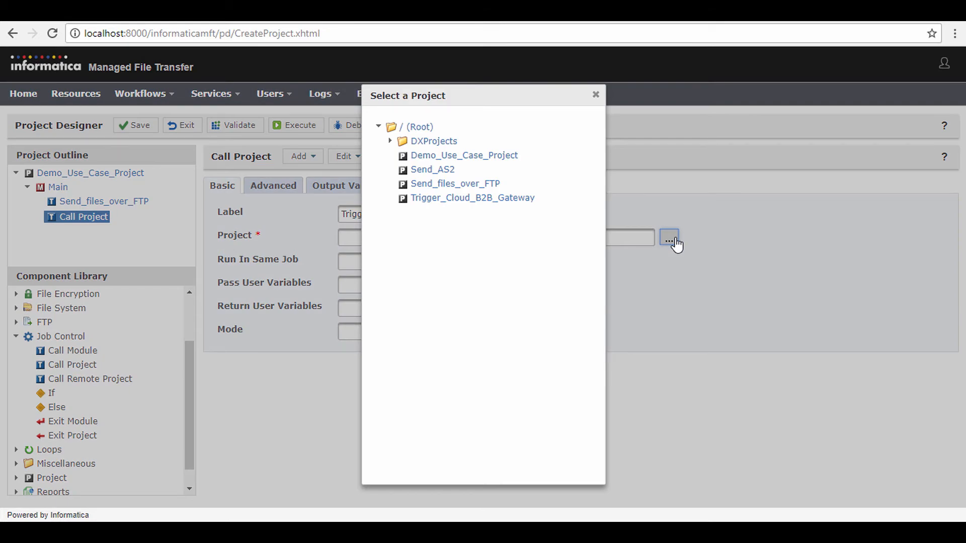
click(522, 200)
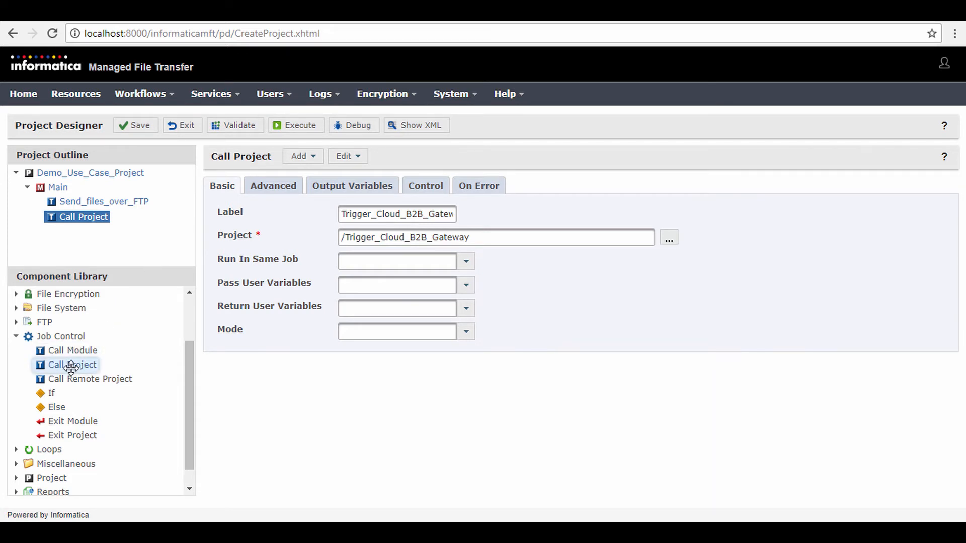
- Add a Timestamp task from the Miscellaneous components to the Main module, after the Trigger_Cloud_B2B_Gateway task
scroll(76, 373, down, 1)
click(16, 443)
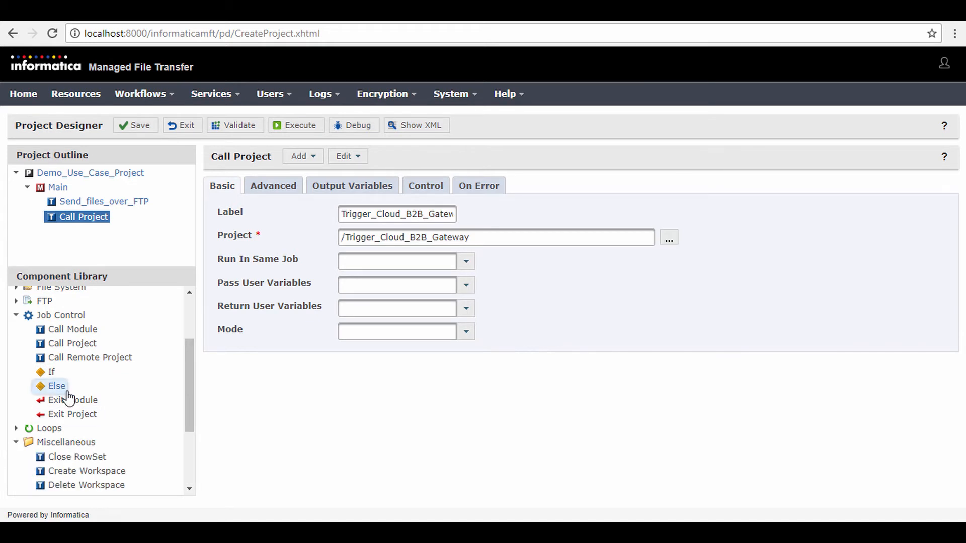
scroll(65, 392, down, 5)
drag(80, 442, 63, 232)
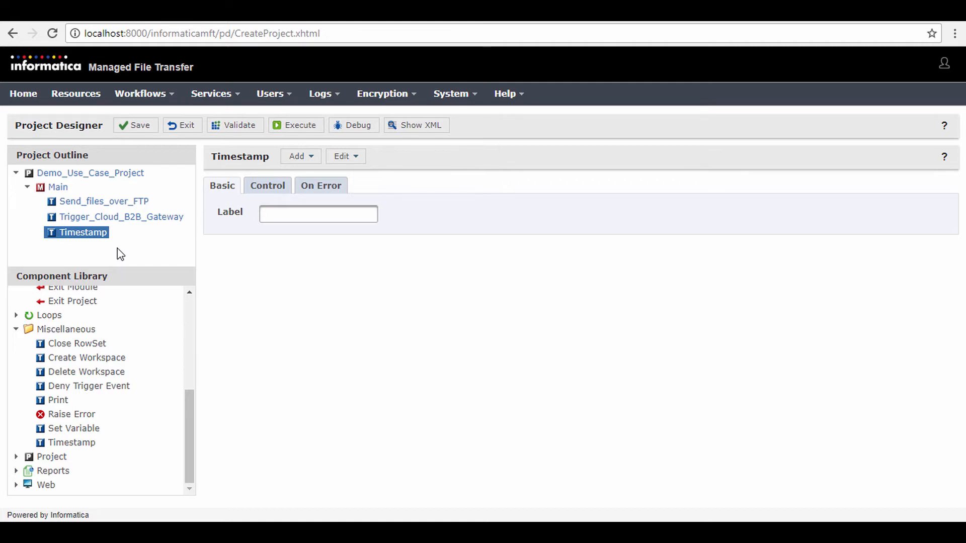
- Add a Send Email task after the Timestamp task and set its SMTP server to INFA_MFT_SMTP_SERVER
scroll(95, 338, up, 5)
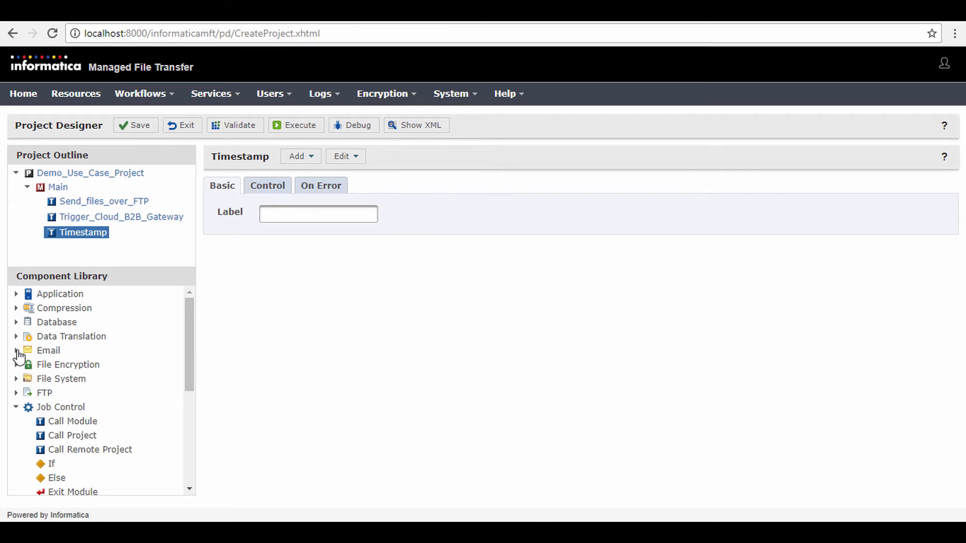
click(16, 351)
drag(59, 378, 57, 243)
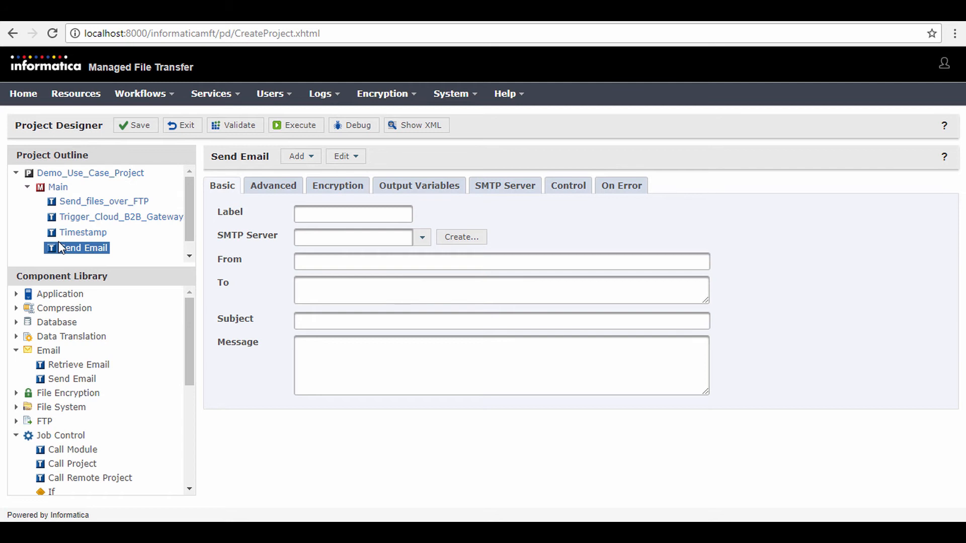
click(422, 238)
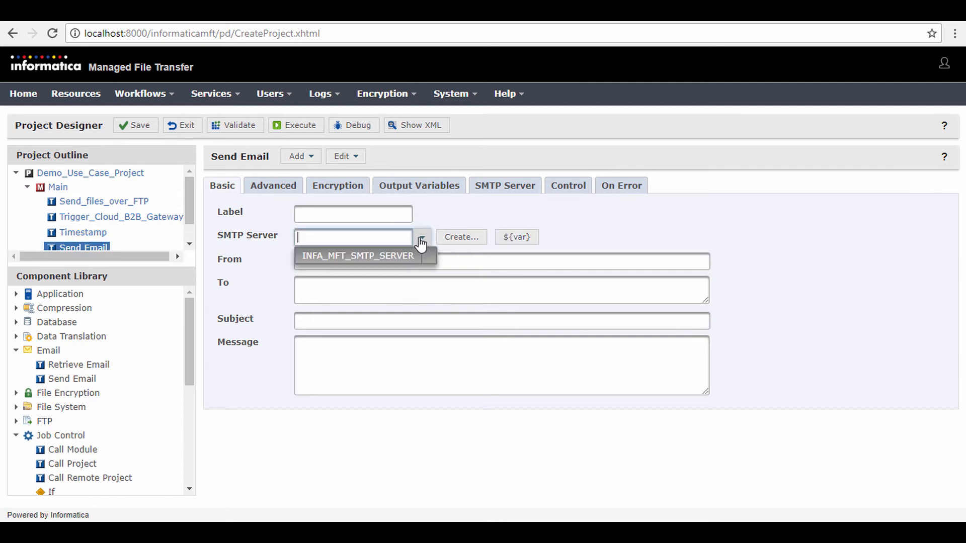
click(385, 259)
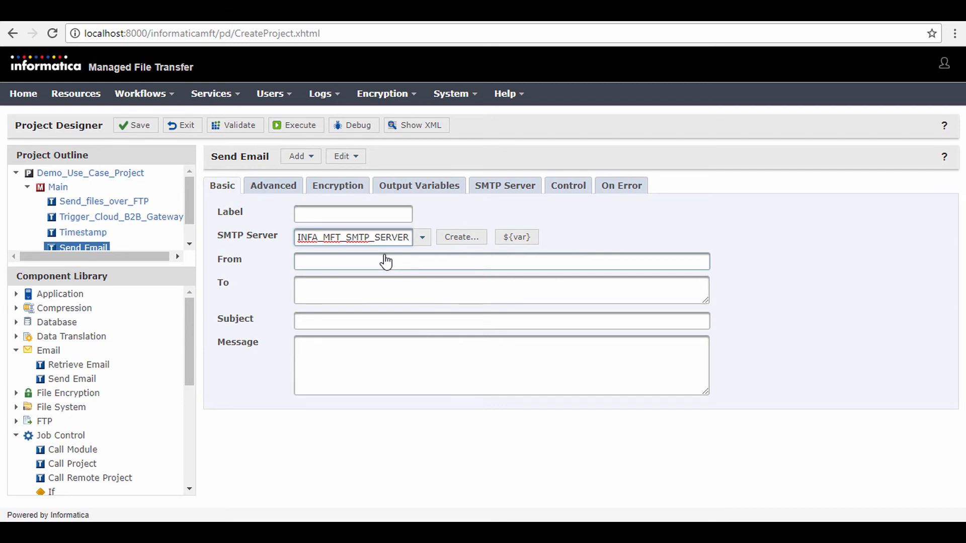
- Set the email's From field to the ${system.project.name} variable and fill in the recipient's email address
click(384, 257)
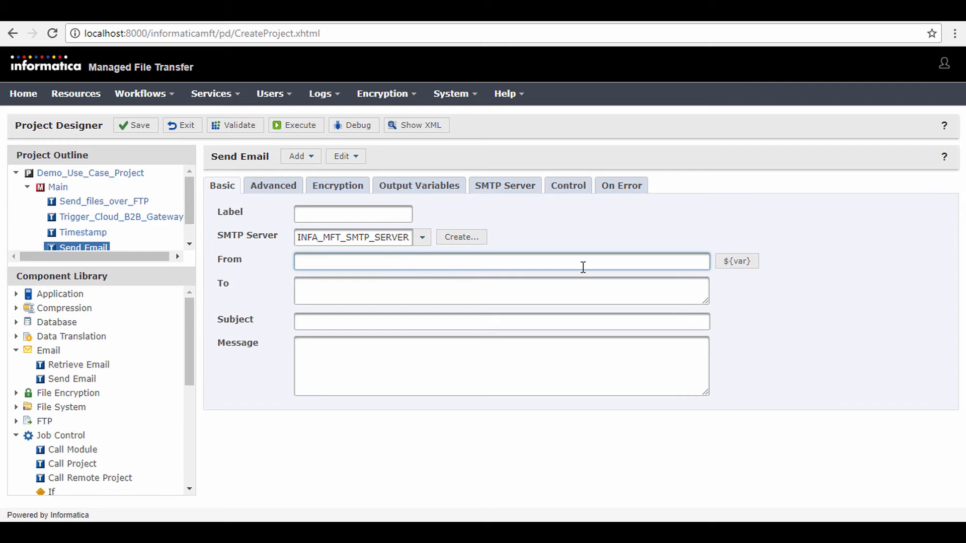
click(736, 262)
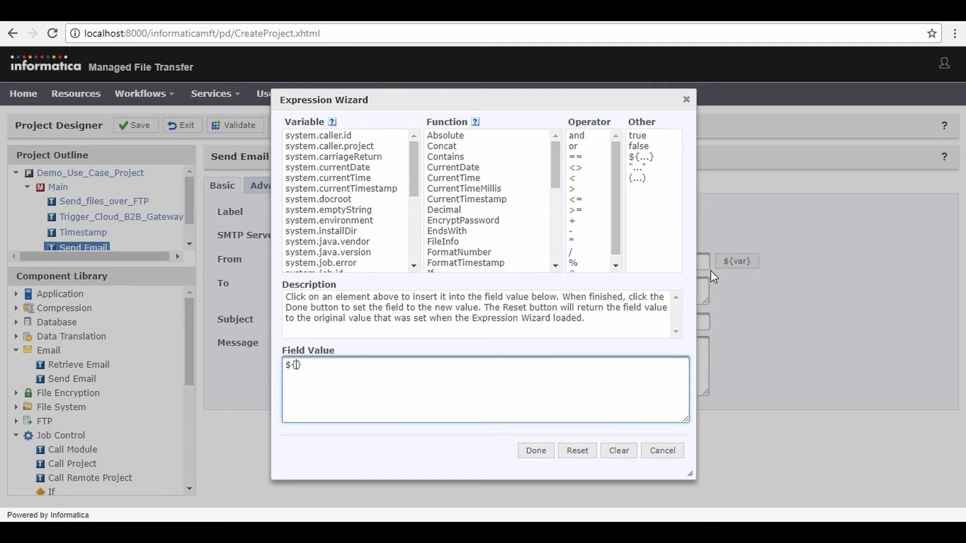
scroll(397, 216, down, 2)
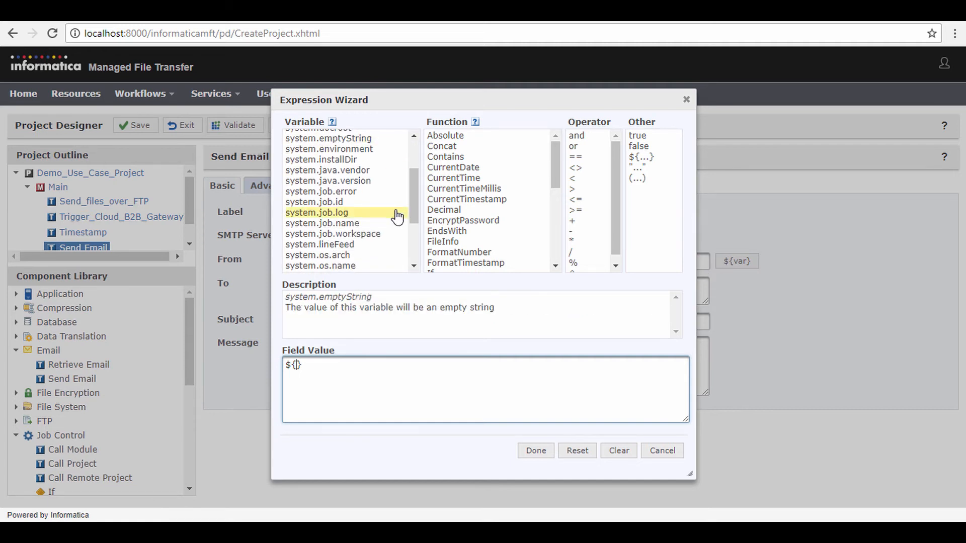
scroll(397, 216, down, 3)
double_click(372, 203)
click(536, 450)
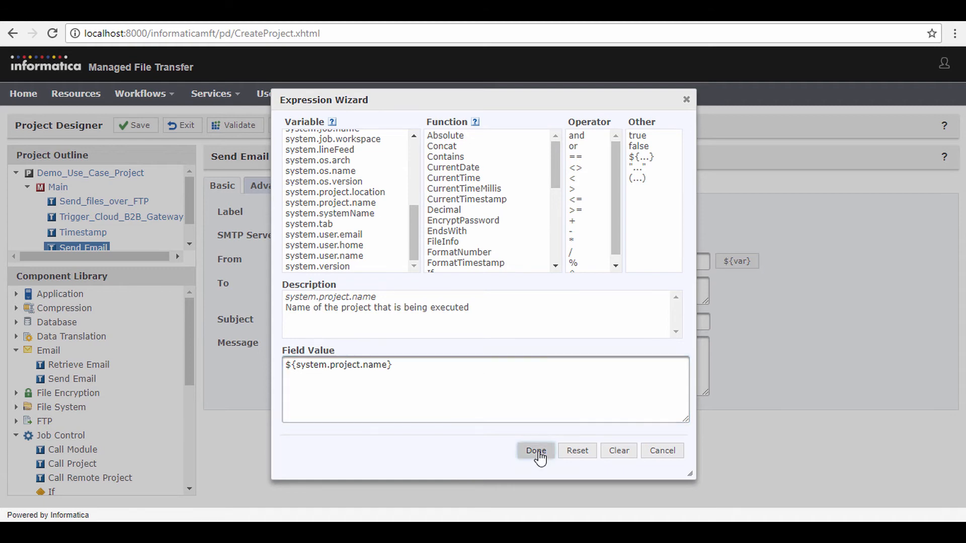
click(317, 290)
key(ctrl+v)
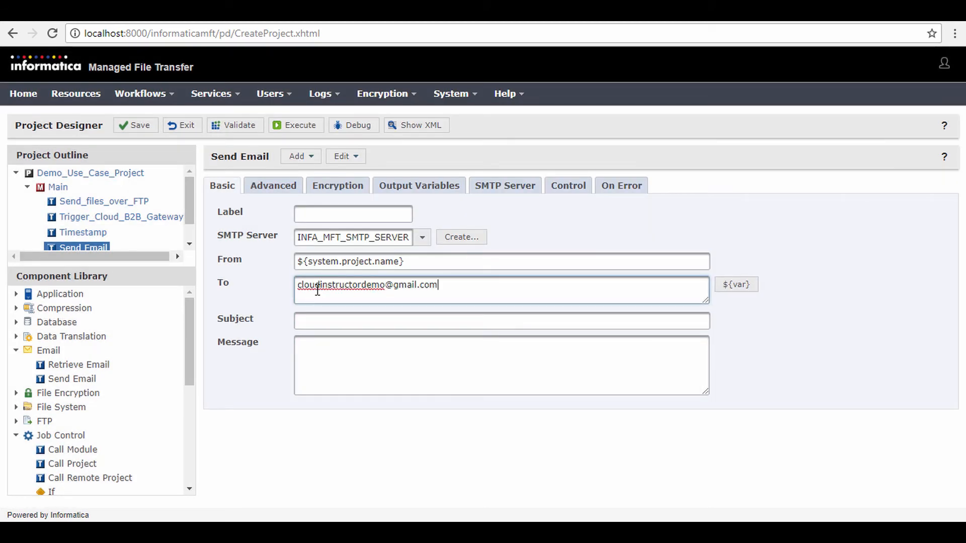
- Set the email subject to the expression "MFT Project ${system.project.name} Executed Successfully"
click(405, 322)
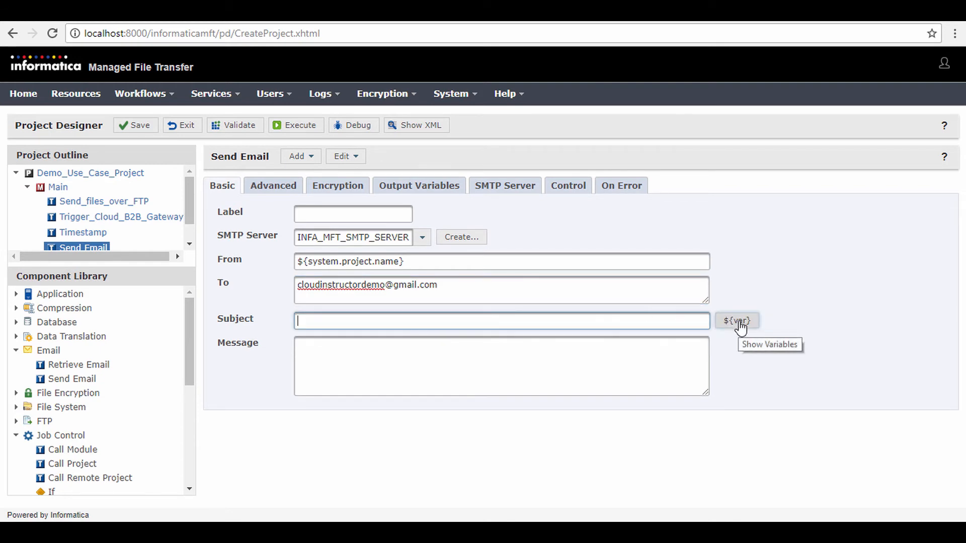
click(738, 325)
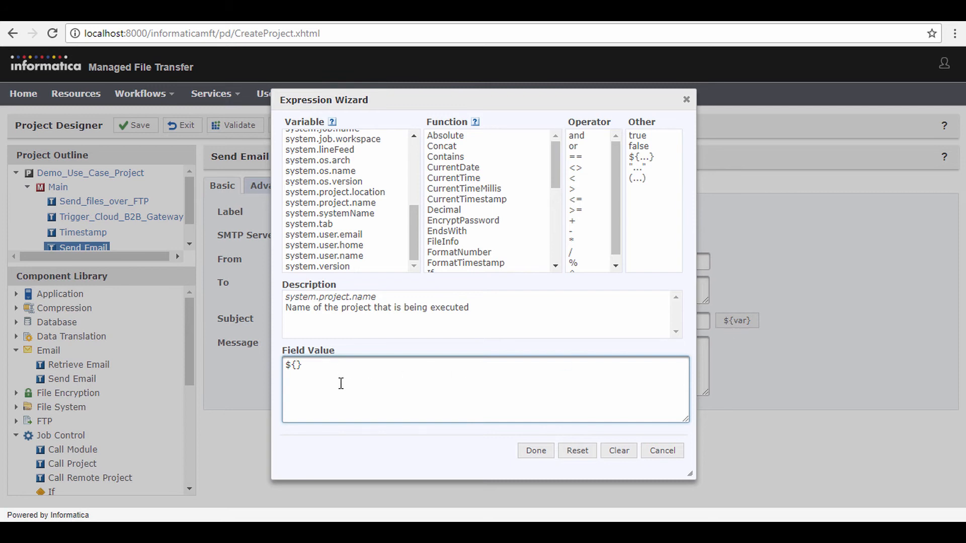
key(ctrl+a)
text(MFT Project ${system.project.name} Executed Successfully)
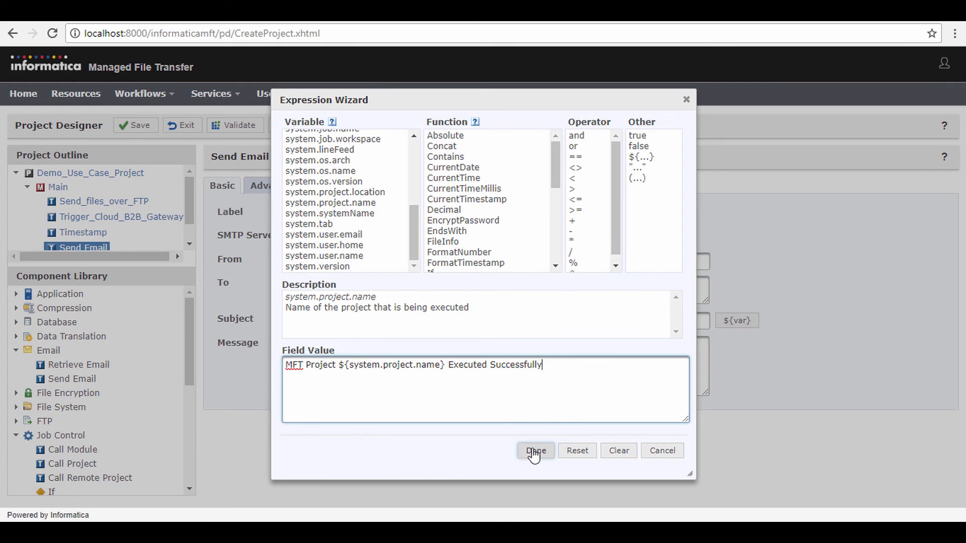
click(536, 452)
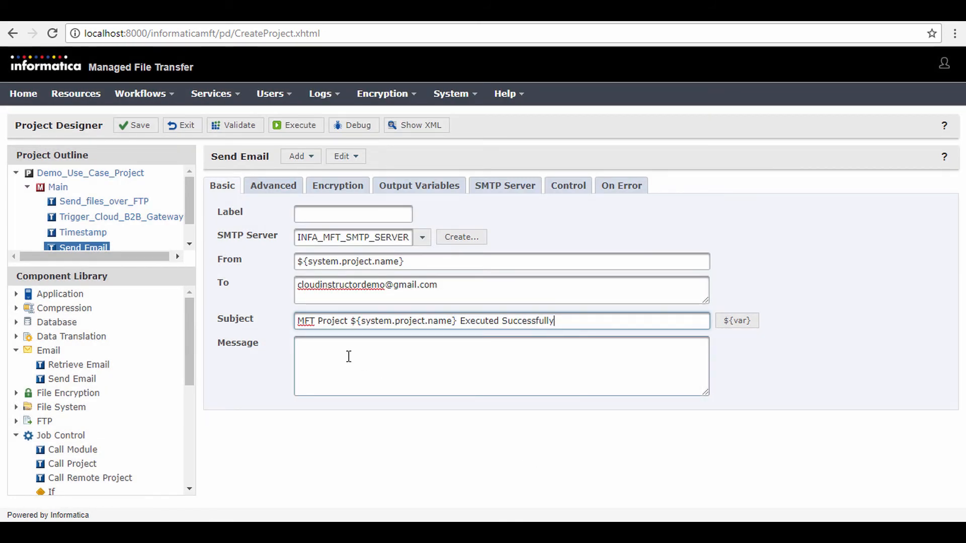
- Set the email message to "Hi, MFT project ${system.project.name} has been executed successfully at ${system.currentTimestamp} IST. Thanks Informatica Cloud B2B Gateway Demo"
click(348, 357)
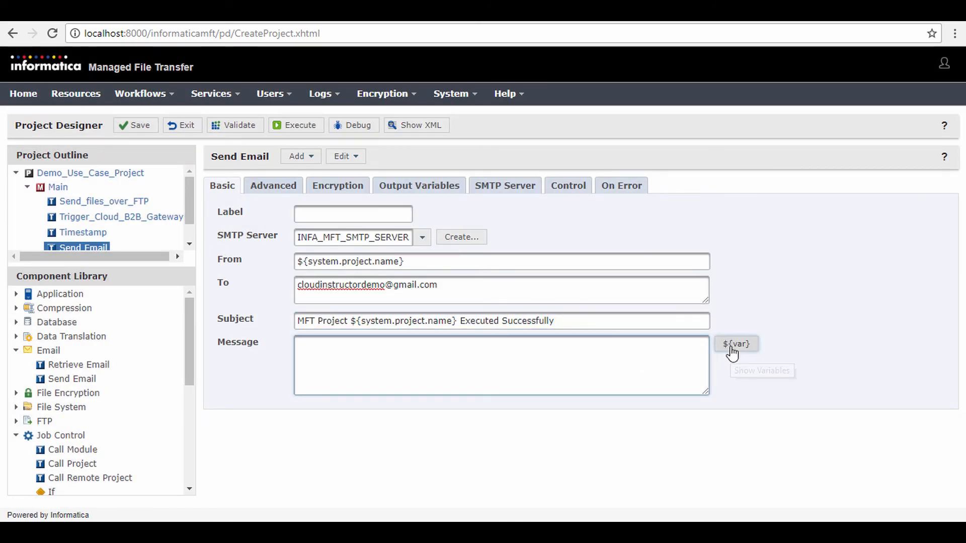
click(731, 352)
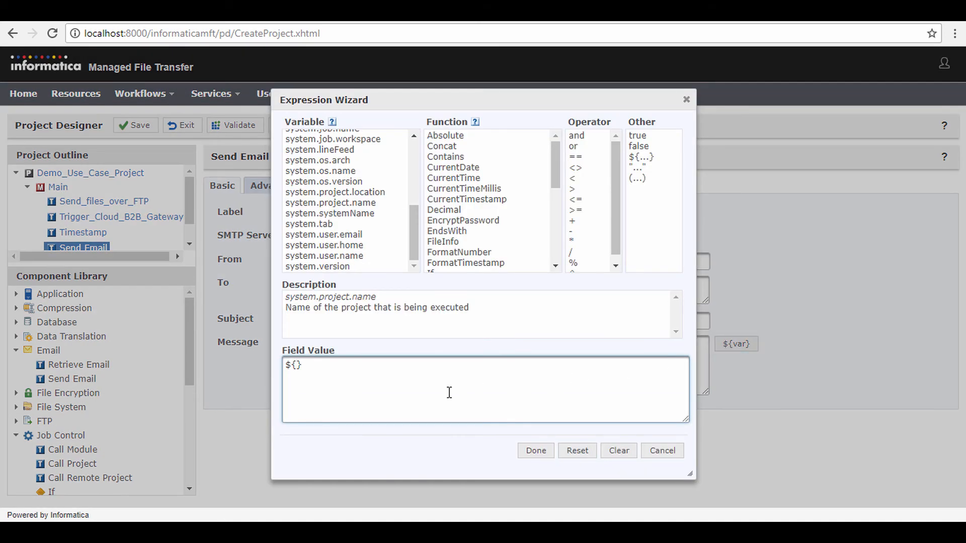
drag(339, 367, 278, 375)
key(ctrl+v)
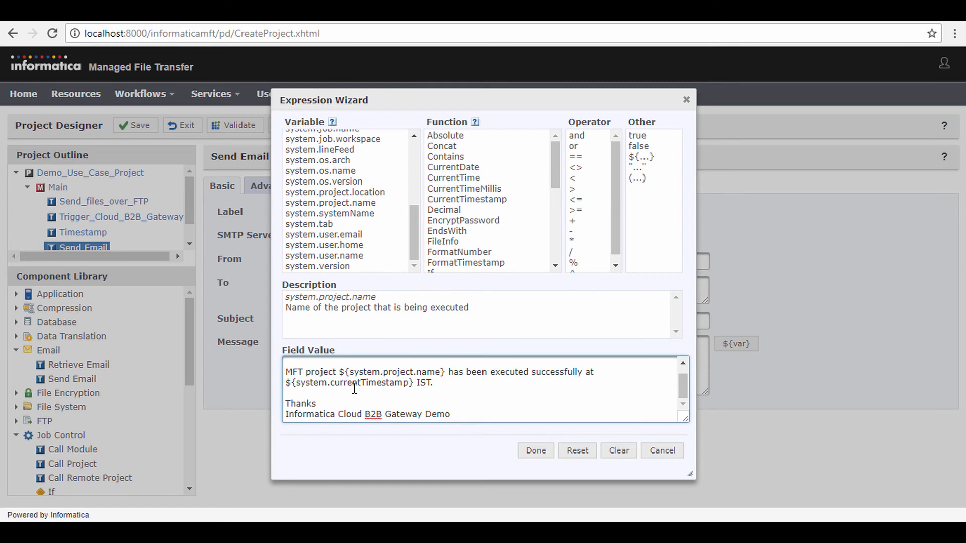
scroll(328, 389, up, 1)
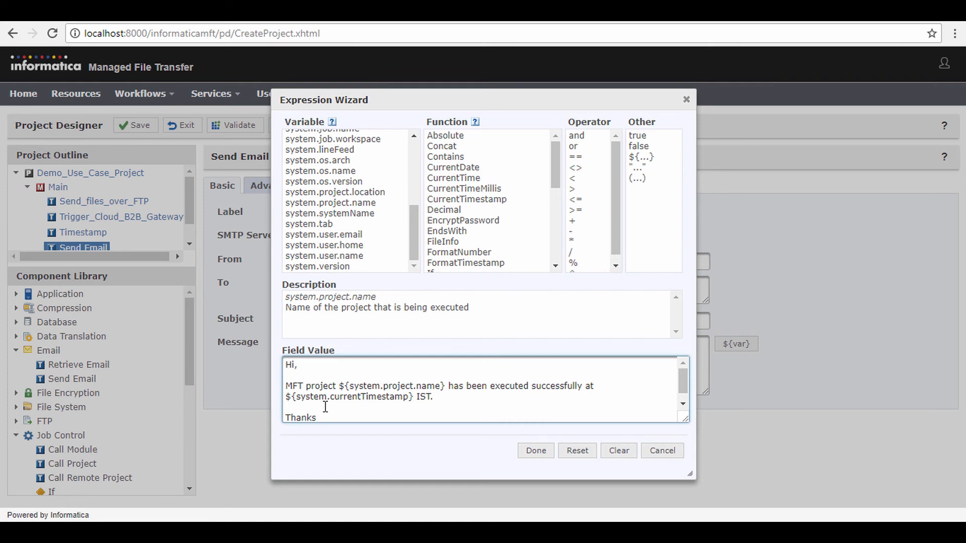
text(Informatica Cloud B2B Gateway Demo)
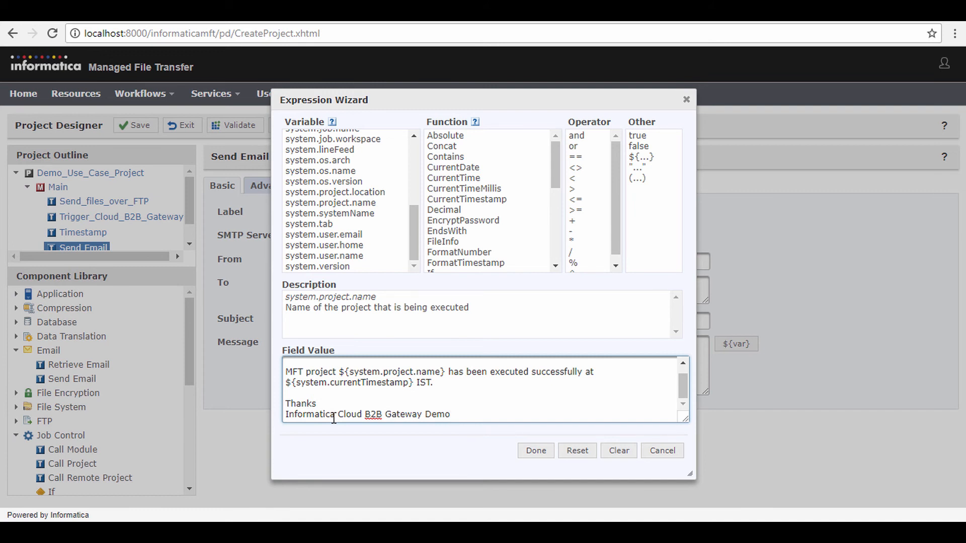
click(526, 453)
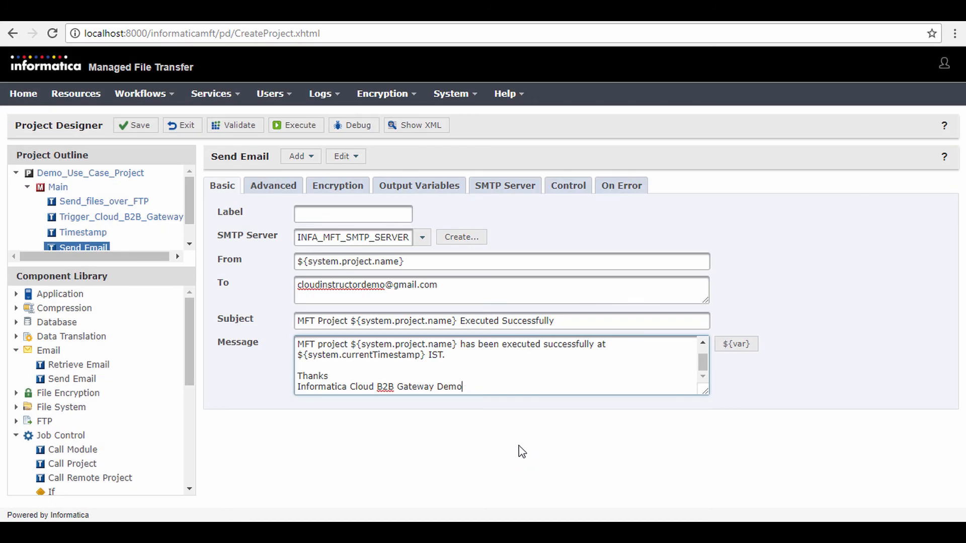
- Validate the completed Demo_Use_Case_Project and execute it
click(249, 130)
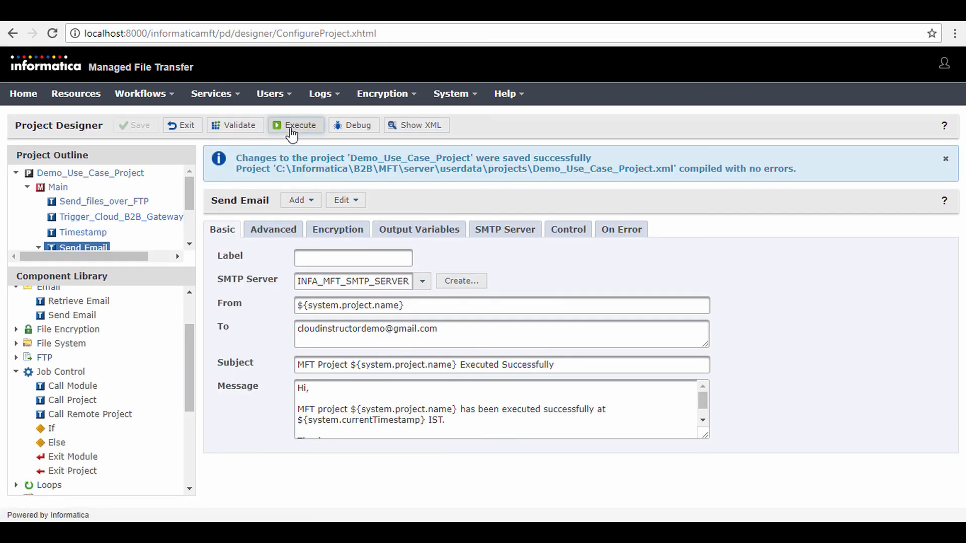
click(291, 126)
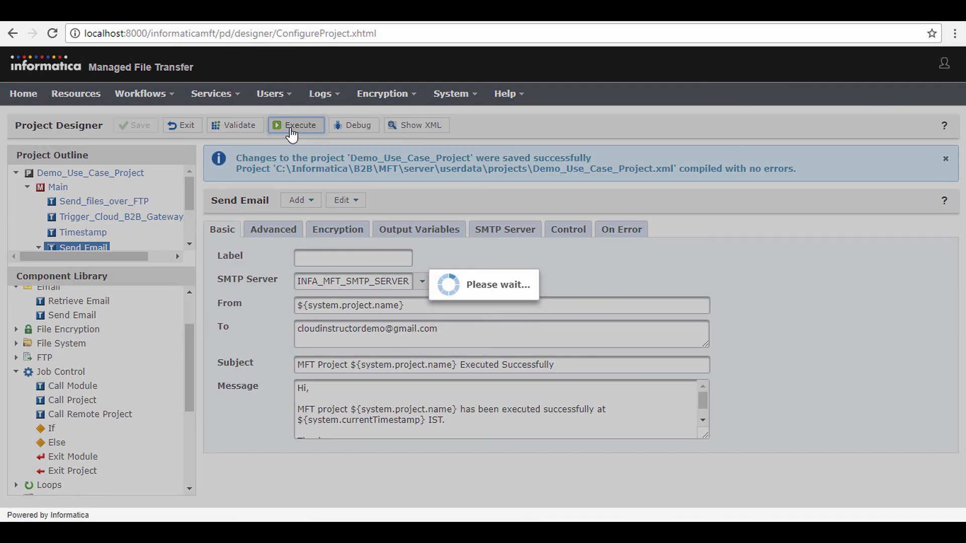